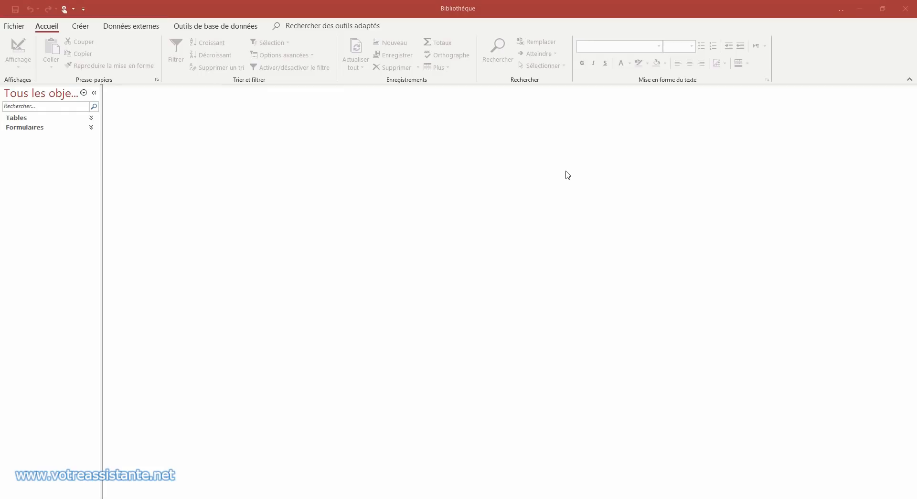
Step: Open the T_Livres table in design view
{"action": "left_click", "coordinate": [27, 118]}
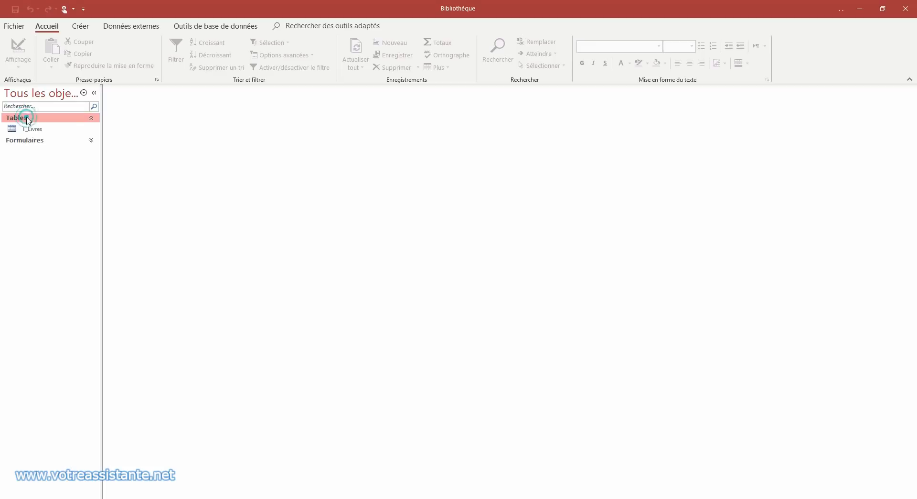
{"action": "left_click", "coordinate": [34, 128]}
{"action": "right_click", "coordinate": [34, 128]}
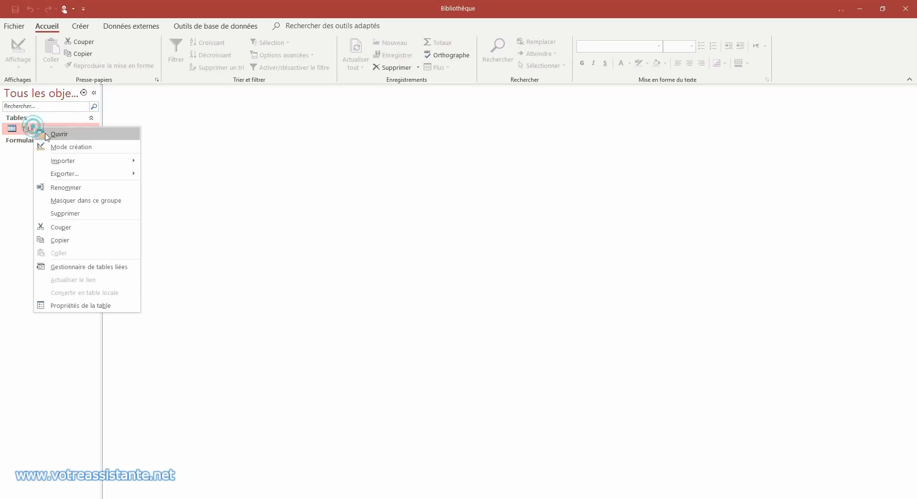
{"action": "left_click", "coordinate": [54, 147]}
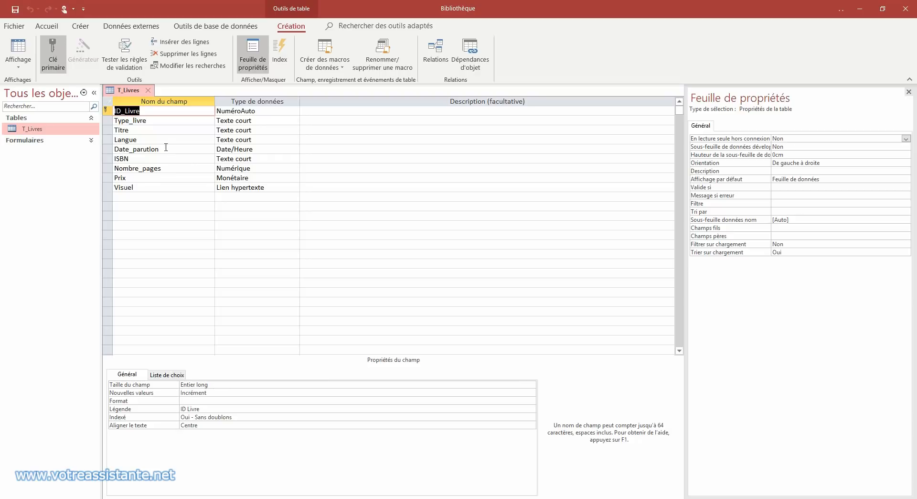
Step: Set the Titre field's format to @;"Indiquez le titre du livre"
{"action": "left_click", "coordinate": [143, 129]}
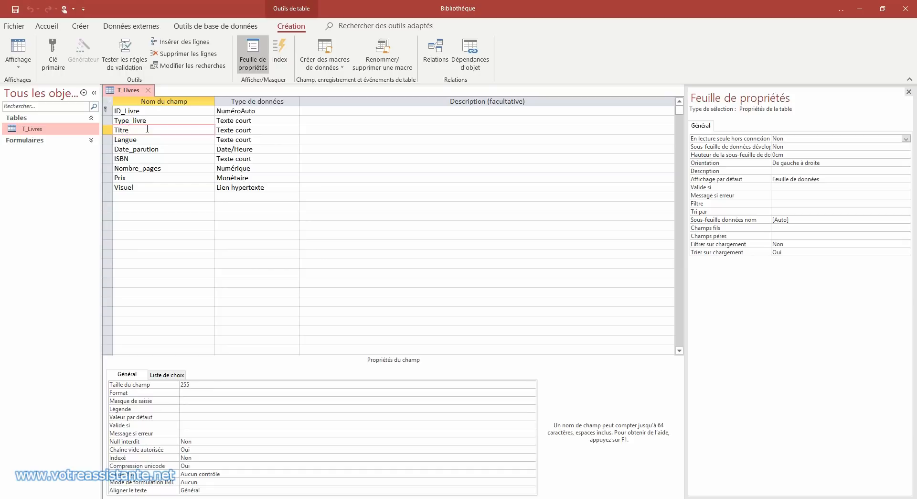
{"action": "left_click", "coordinate": [188, 393]}
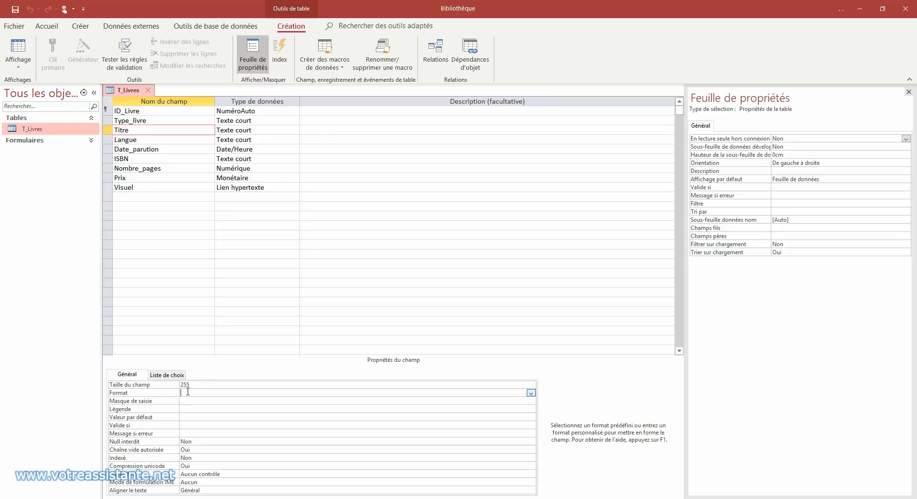
{"action": "type", "text": "@"}
{"action": "type", "text": ";\"Indiquez le titre du livre\""}
{"action": "left_click", "coordinate": [207, 409]}
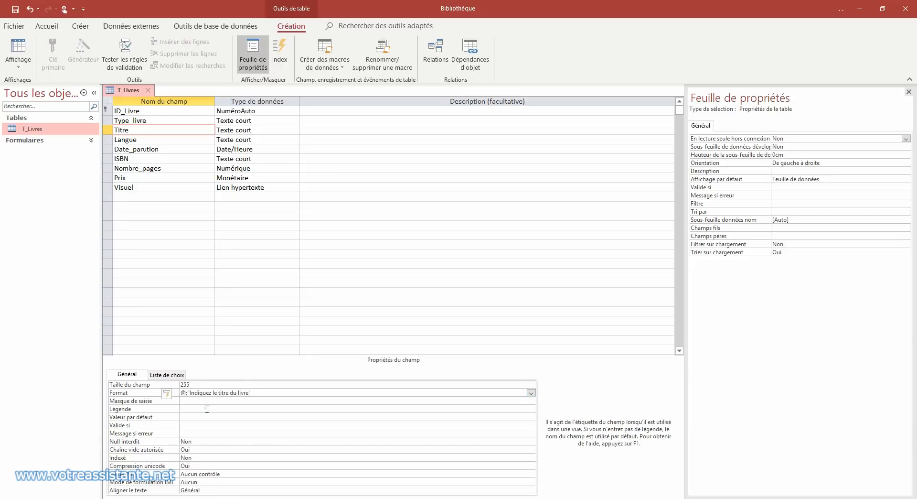
Step: Save the table, display it in datasheet view and check the Titre placeholder in the new record row
{"action": "left_click", "coordinate": [19, 48]}
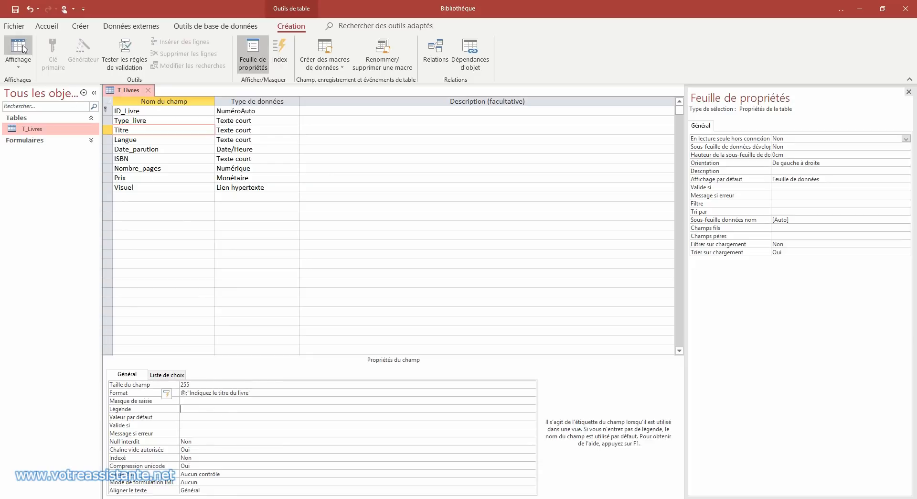
{"action": "left_click", "coordinate": [425, 287]}
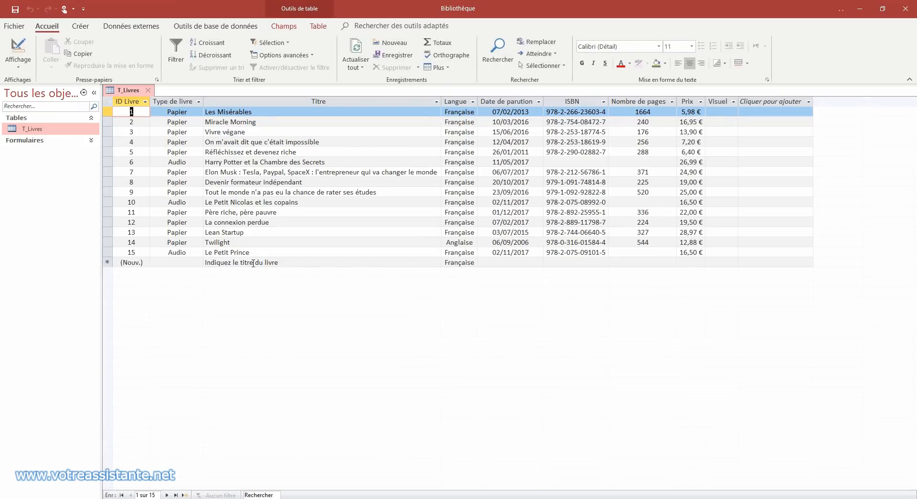
{"action": "left_click", "coordinate": [283, 263]}
{"action": "left_click", "coordinate": [286, 235]}
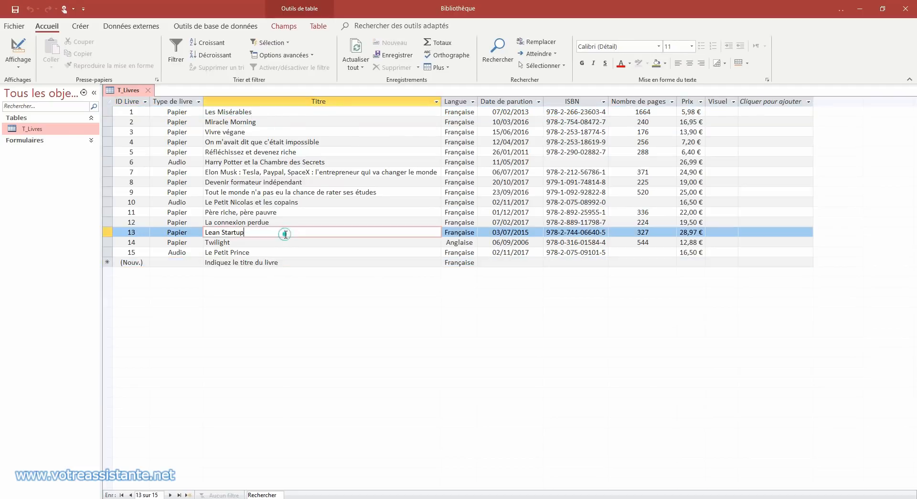
{"action": "left_click", "coordinate": [283, 262]}
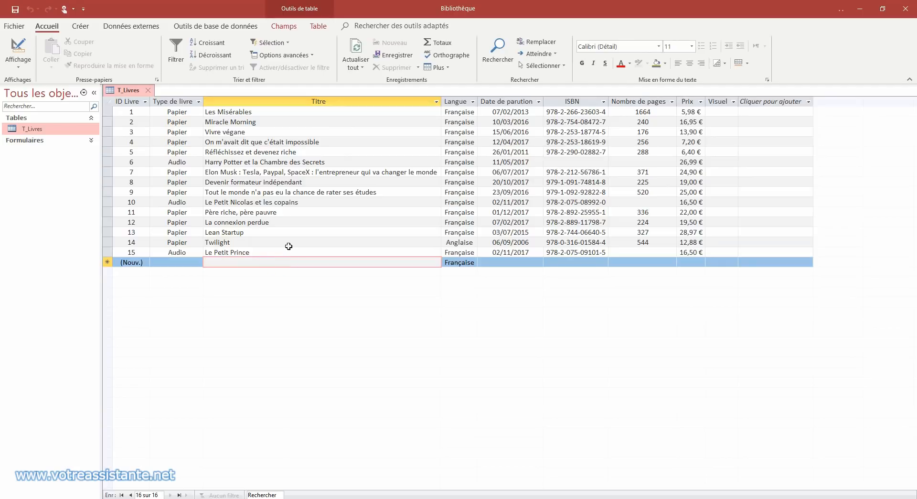
{"action": "left_click", "coordinate": [286, 243]}
Step: Return to design view, clear the Titre field's format and re-enter @;"Indiquez le titre du livre"
{"action": "left_click", "coordinate": [18, 48]}
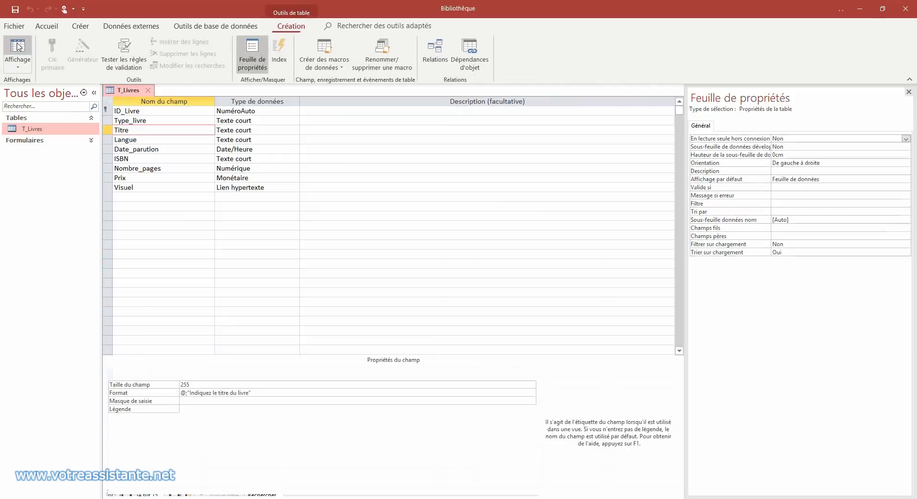
{"action": "left_click", "coordinate": [266, 392]}
{"action": "key", "text": "ctrl+c"}
{"action": "key", "text": "Delete"}
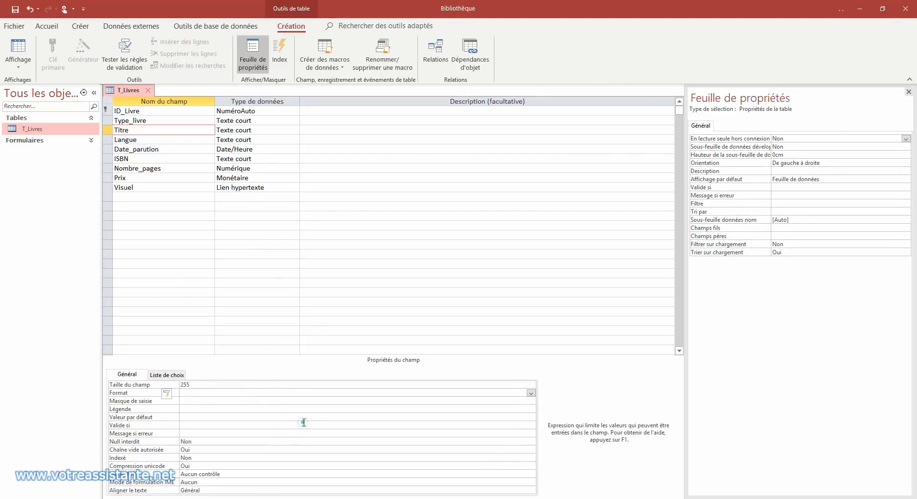
{"action": "left_click", "coordinate": [213, 393]}
{"action": "key", "text": "ctrl+v"}
{"action": "left_click", "coordinate": [229, 422]}
Step: Try to propagate the Titre field's format to the F_Livres form everywhere the field is used
{"action": "left_click", "coordinate": [175, 395]}
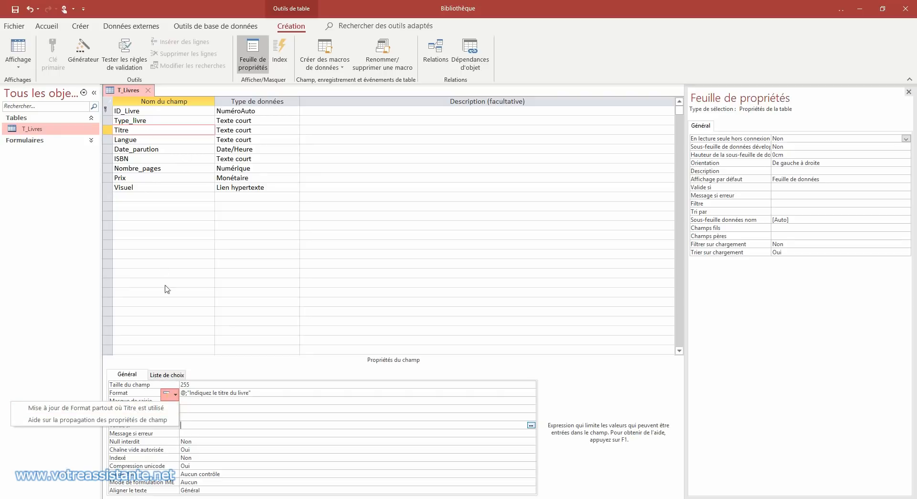
{"action": "left_click", "coordinate": [157, 407]}
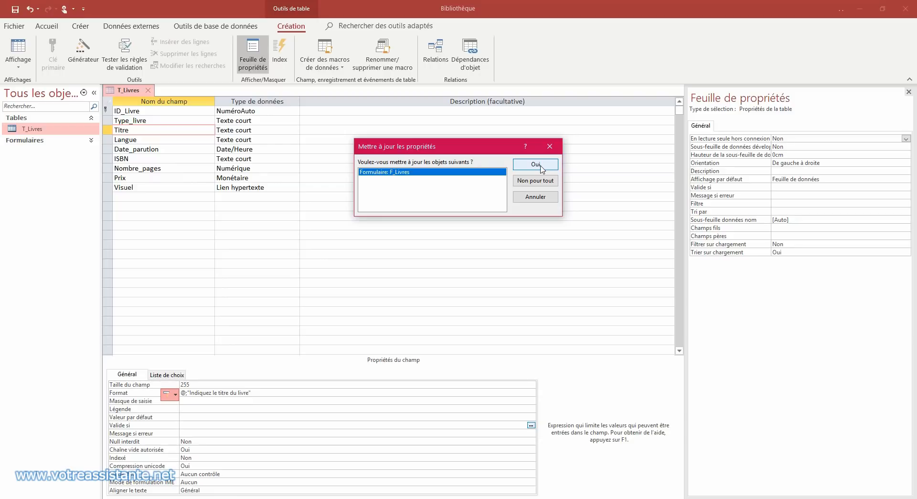
{"action": "left_click", "coordinate": [550, 146]}
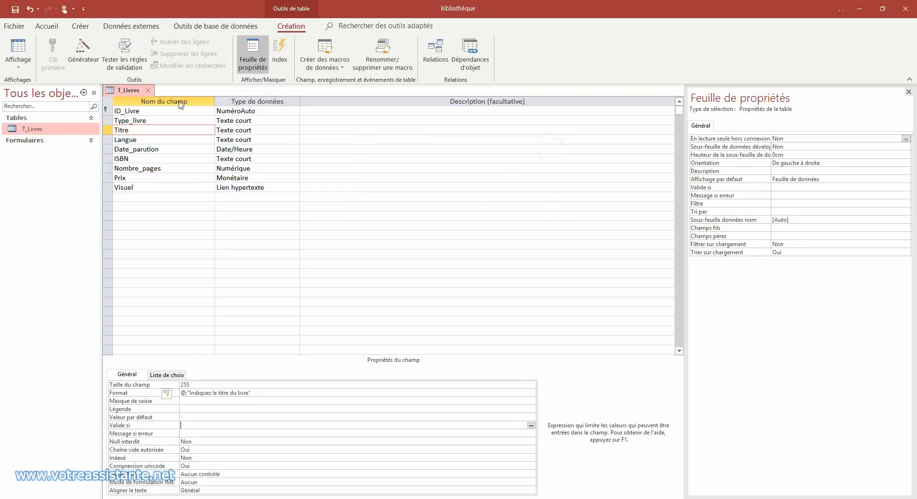
Step: Close the T_Livres table and save its design changes
{"action": "right_click", "coordinate": [127, 94]}
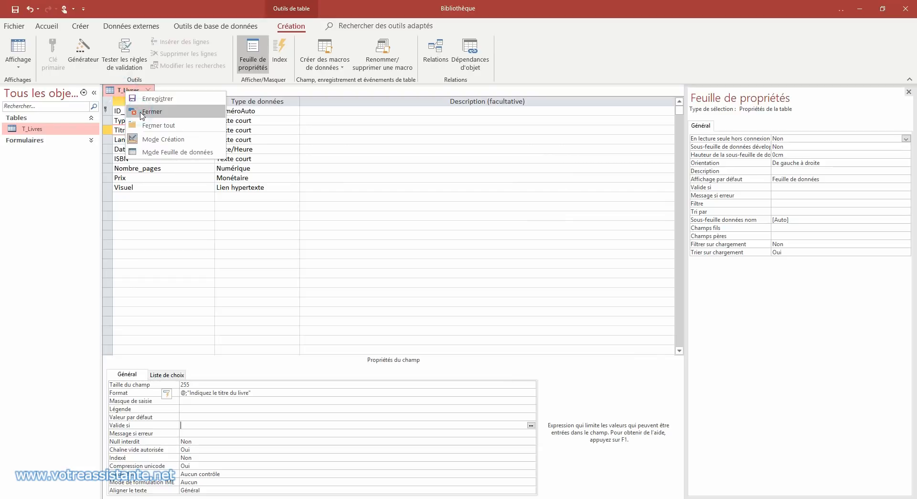
{"action": "left_click", "coordinate": [143, 113]}
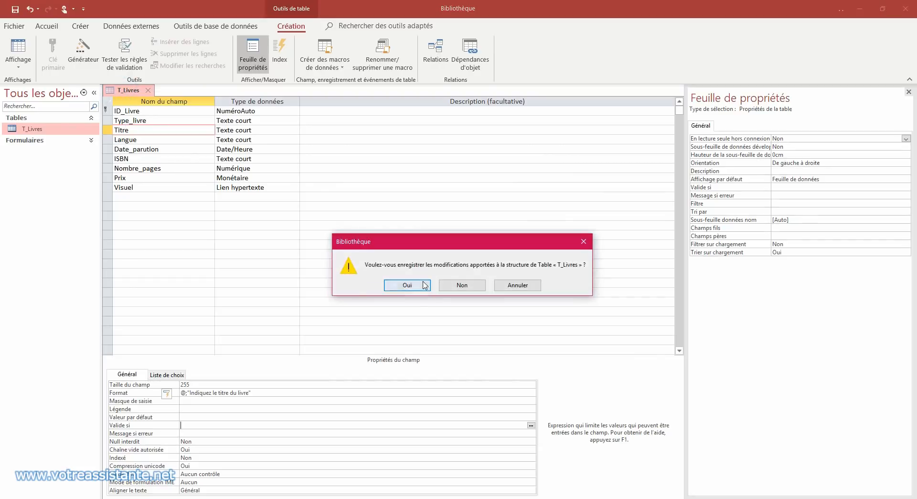
{"action": "left_click", "coordinate": [408, 285]}
Step: Open the F_Livres form in design view
{"action": "left_click", "coordinate": [35, 142]}
{"action": "right_click", "coordinate": [40, 153]}
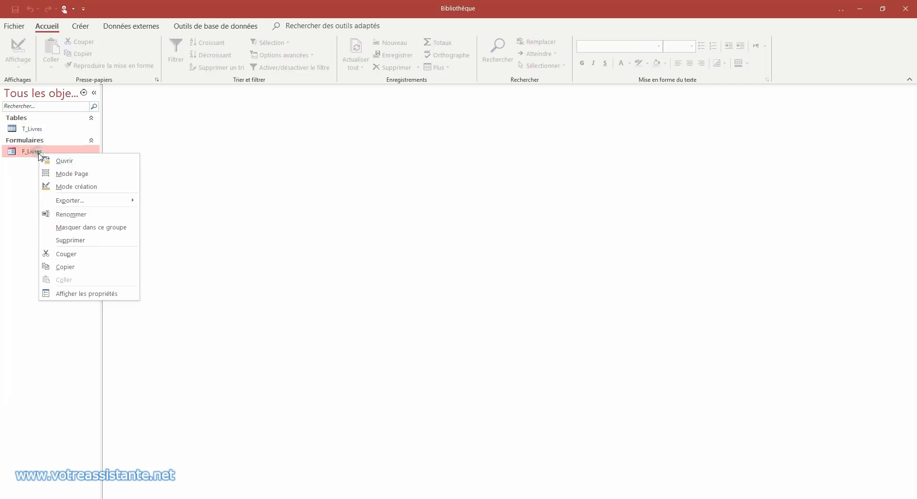
{"action": "left_click", "coordinate": [67, 186]}
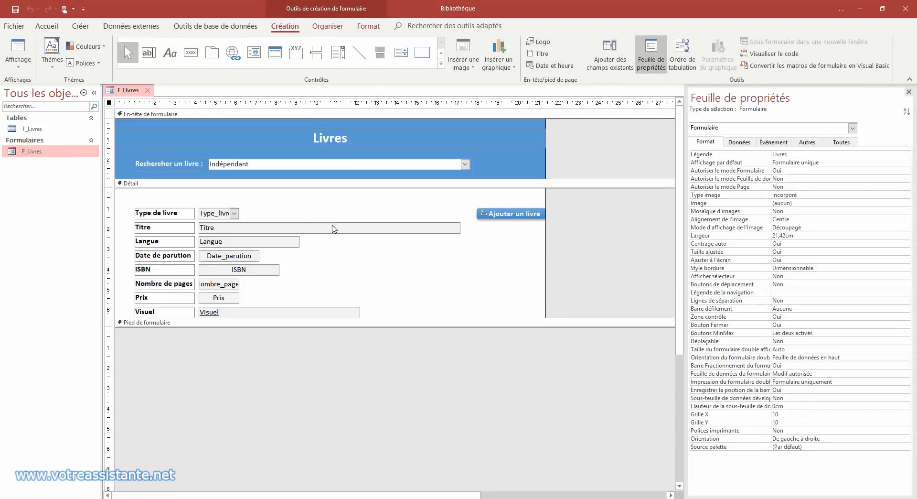
Step: Set the Titre text box's format on the form to @;"Indiquez le titre du livre"
{"action": "left_click", "coordinate": [213, 227]}
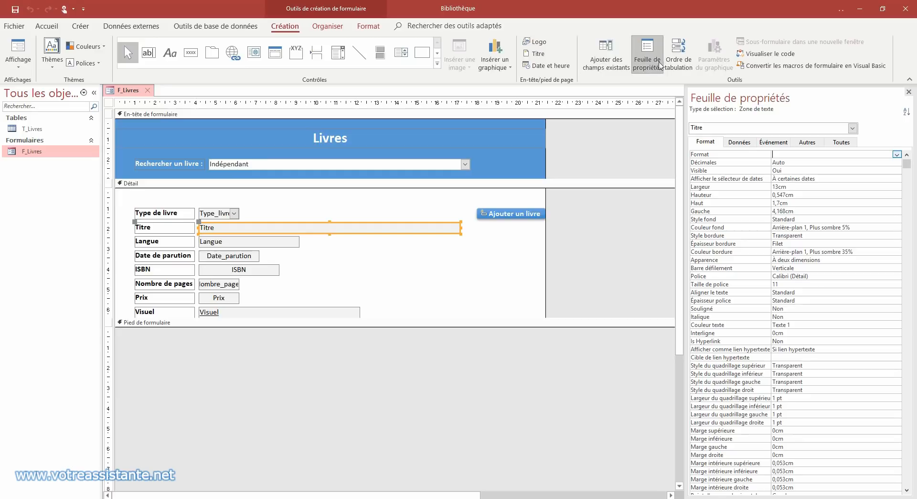
{"action": "left_click", "coordinate": [653, 65]}
{"action": "left_click", "coordinate": [653, 66]}
{"action": "type", "text": "@;\"Indiquez le titre du livre\""}
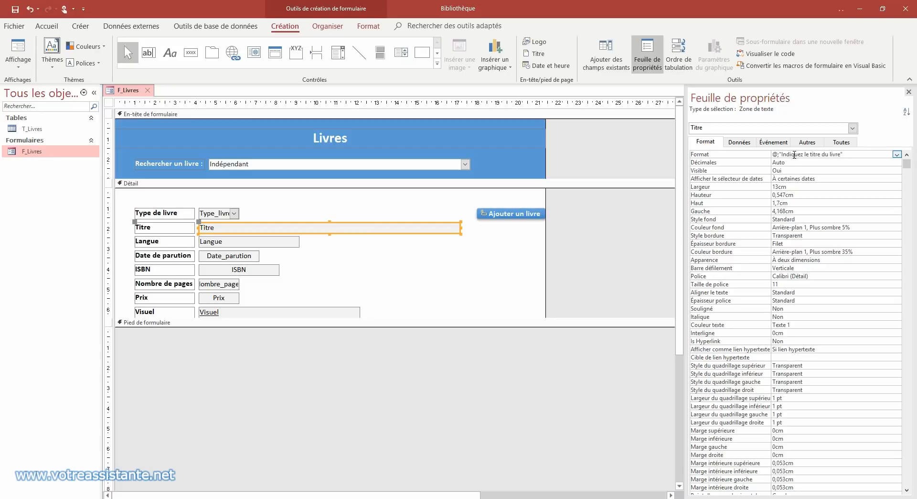
{"action": "left_click", "coordinate": [794, 178]}
Step: Display the form in form view, start a new book record and check the Titre placeholder
{"action": "left_click", "coordinate": [17, 48]}
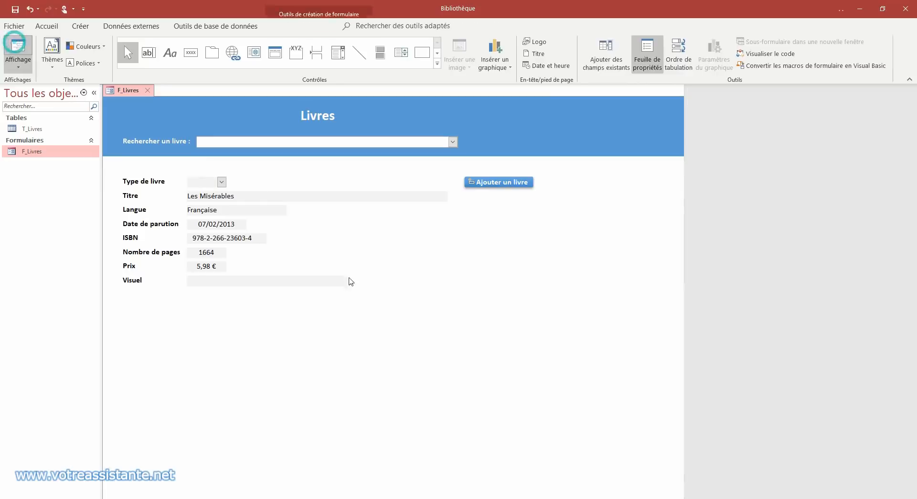
{"action": "left_click", "coordinate": [478, 186]}
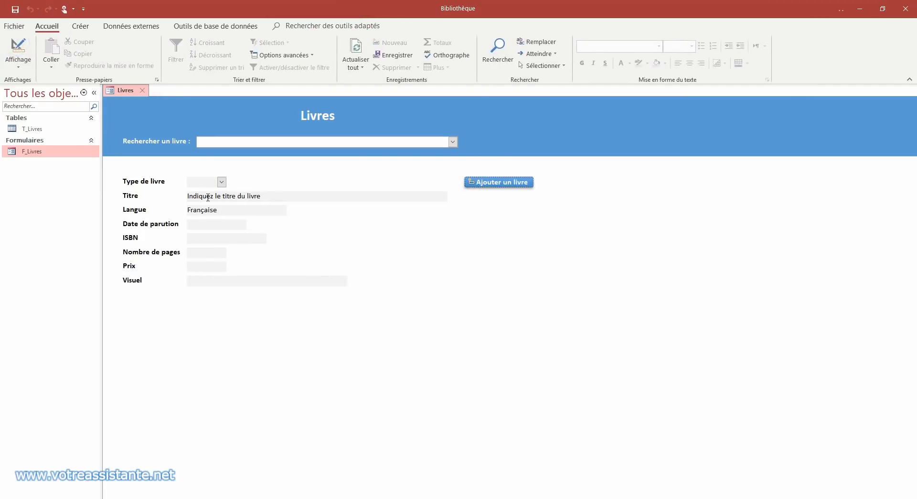
{"action": "left_click", "coordinate": [261, 197]}
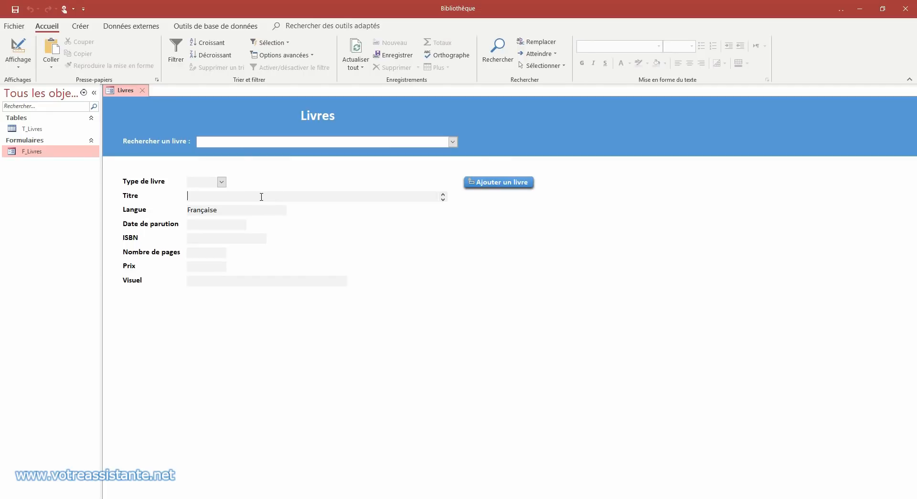
Step: Close the F_Livres form and save its design changes
{"action": "right_click", "coordinate": [117, 88]}
{"action": "left_click", "coordinate": [138, 111]}
{"action": "left_click", "coordinate": [420, 288]}
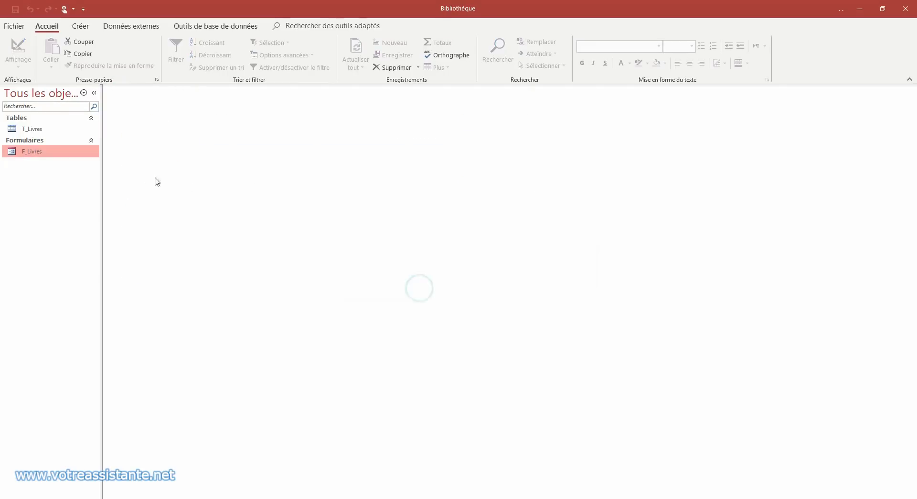
Step: Reopen the T_Livres table in design view and examine the Prix field's format
{"action": "right_click", "coordinate": [50, 128]}
{"action": "left_click", "coordinate": [81, 146]}
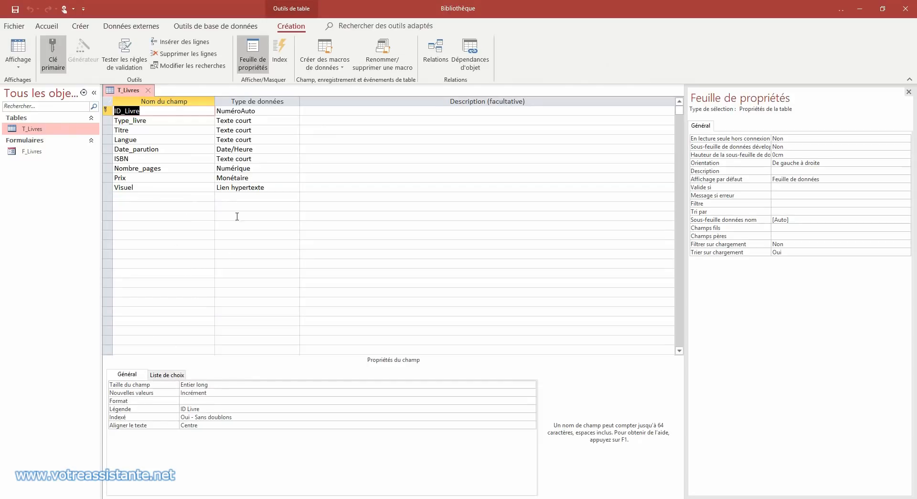
{"action": "left_click", "coordinate": [251, 178]}
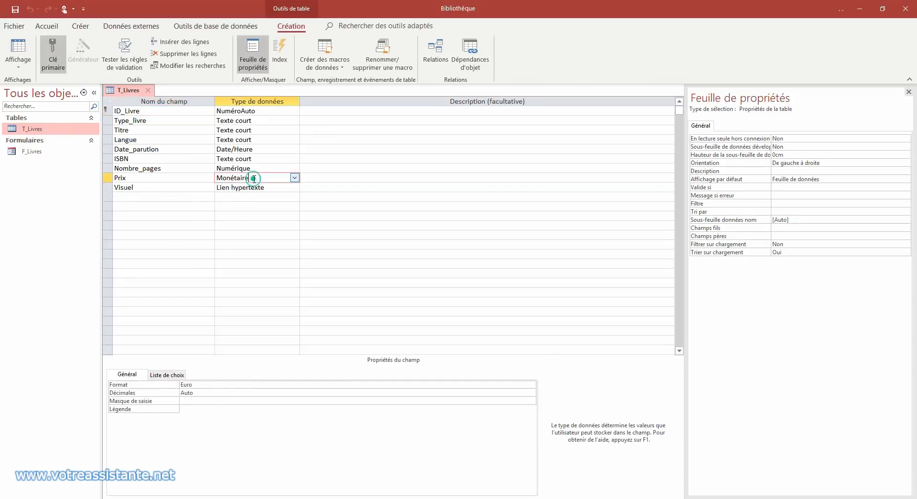
{"action": "left_click", "coordinate": [206, 385]}
{"action": "double_click", "coordinate": [206, 385]}
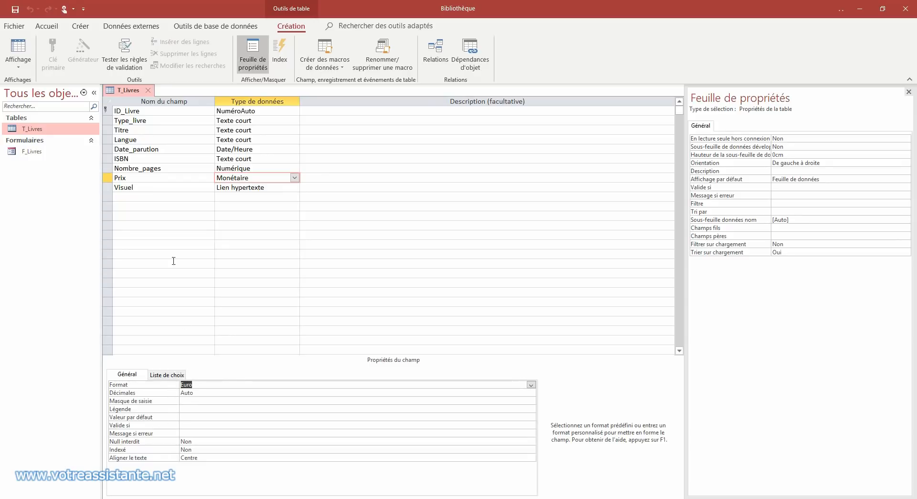
Step: Set the Prix field's default value to 0
{"action": "left_click", "coordinate": [117, 177]}
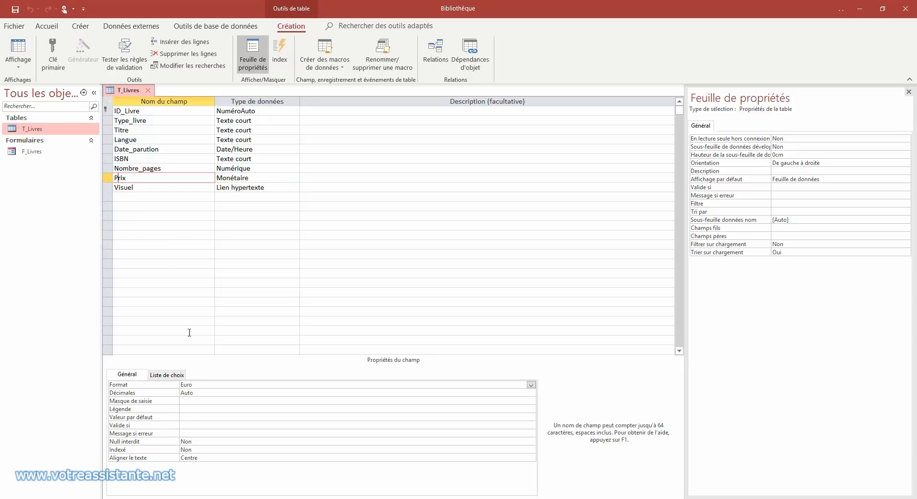
{"action": "left_click", "coordinate": [189, 416]}
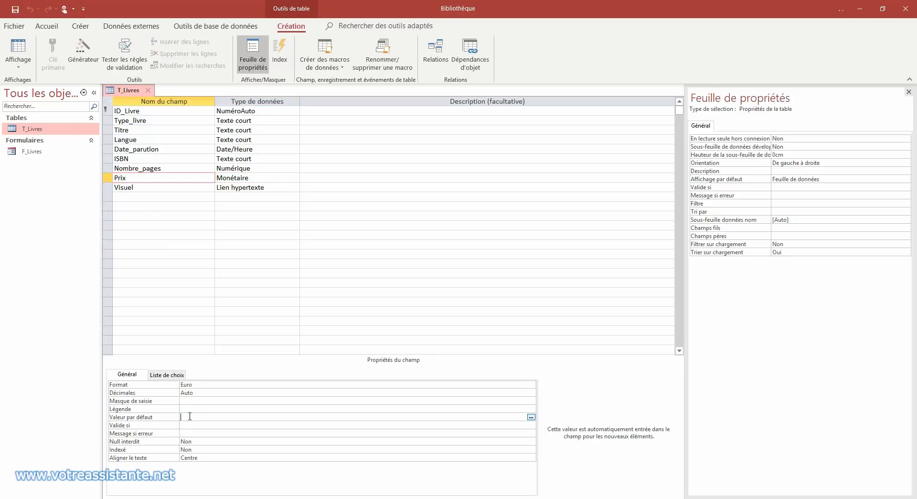
{"action": "type", "text": "0"}
{"action": "left_click", "coordinate": [189, 425]}
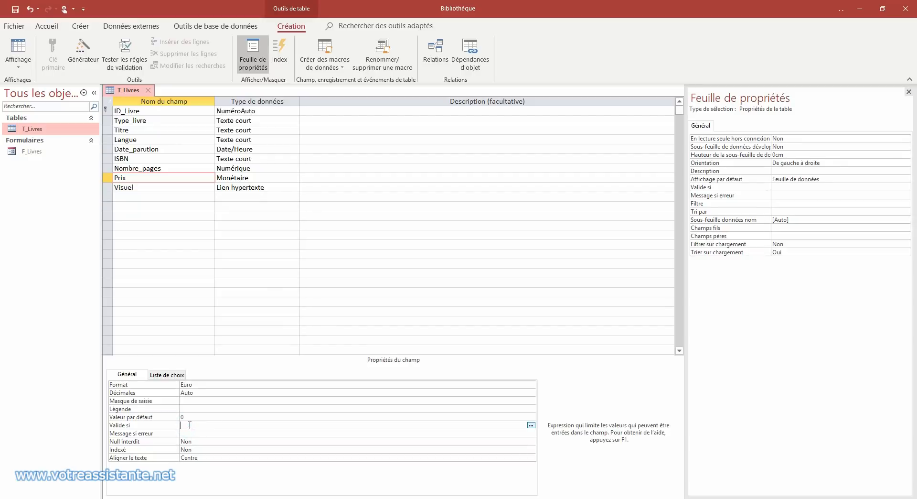
{"action": "left_click", "coordinate": [177, 418]}
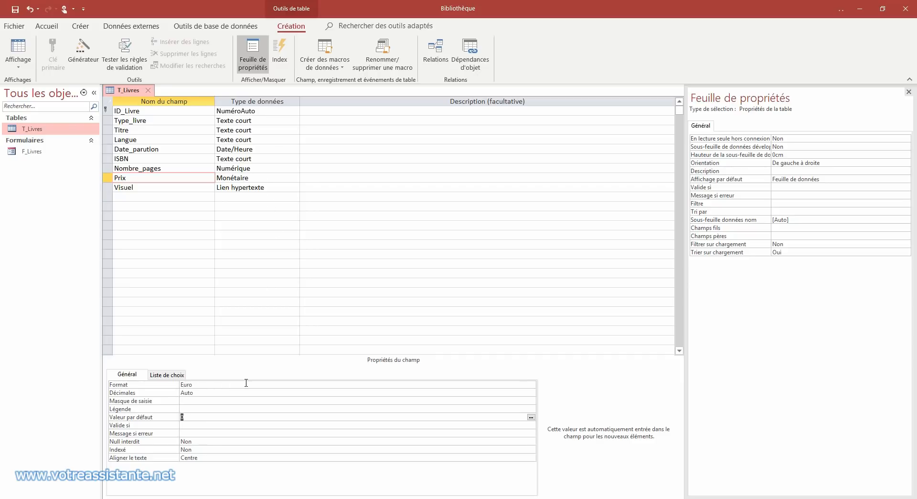
Step: Close the T_Livres table, saving the Prix field's new default value
{"action": "right_click", "coordinate": [125, 90]}
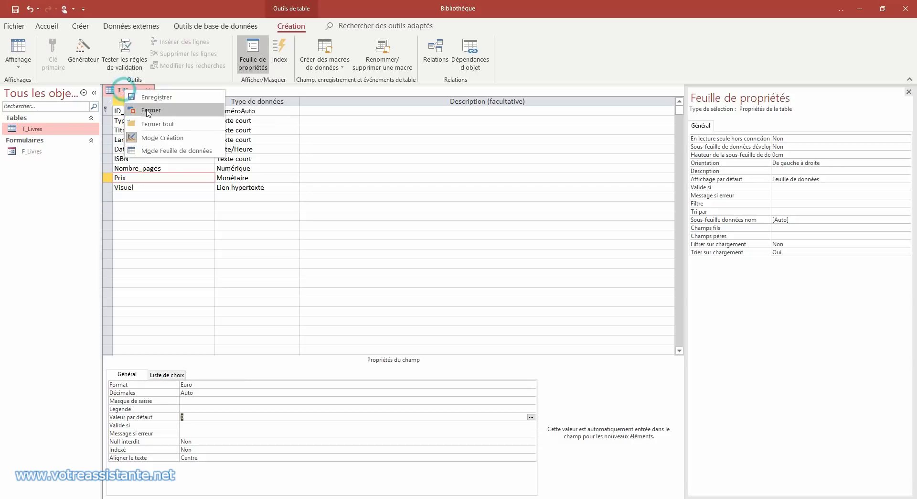
{"action": "left_click", "coordinate": [147, 110]}
{"action": "left_click", "coordinate": [408, 287]}
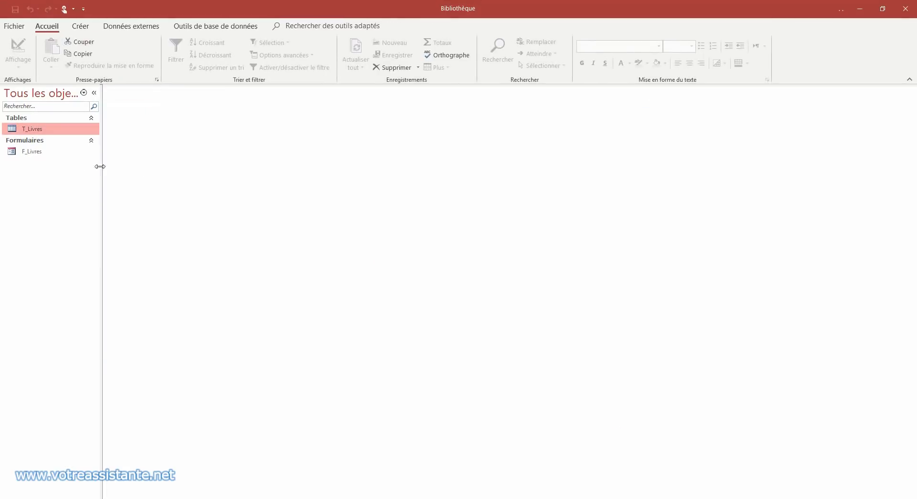
Step: Open the F_Livres form in design view and create a code procedure for the Prix text box's "Sur réception focus" event
{"action": "right_click", "coordinate": [36, 151]}
{"action": "left_click", "coordinate": [73, 183]}
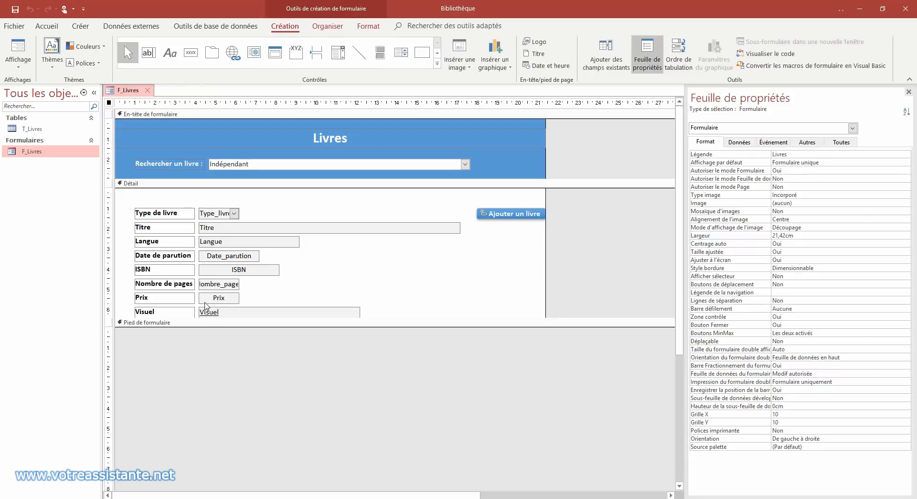
{"action": "left_click", "coordinate": [219, 300]}
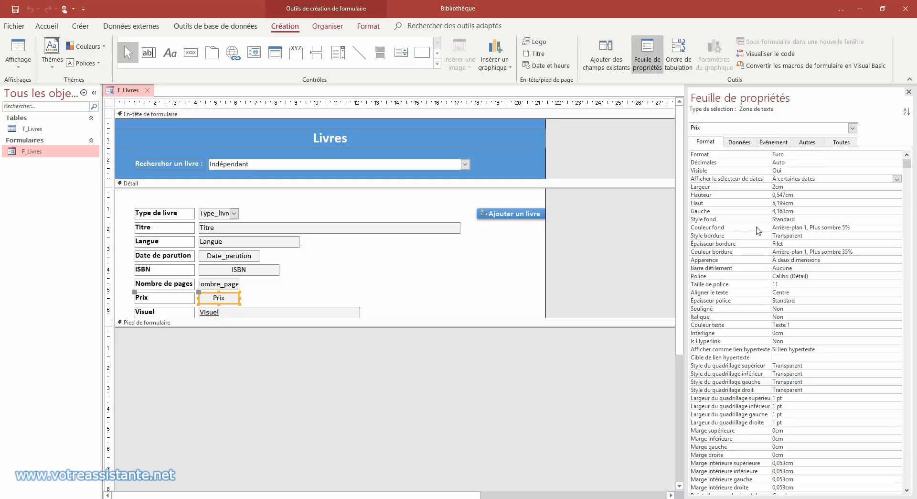
{"action": "left_click", "coordinate": [775, 143]}
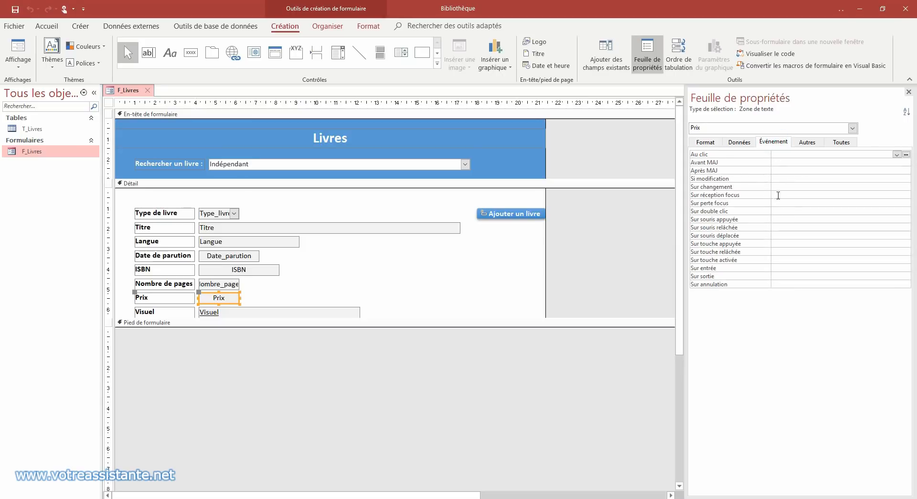
{"action": "left_click", "coordinate": [778, 195]}
{"action": "left_click", "coordinate": [906, 195]}
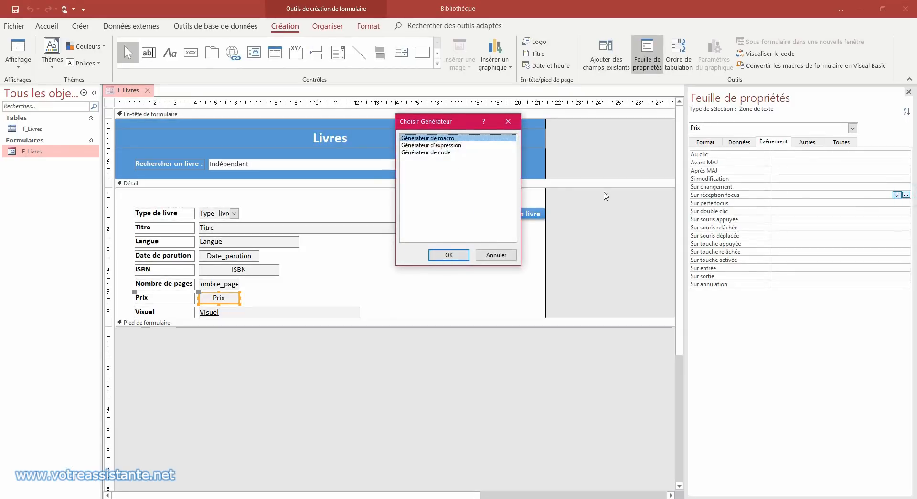
{"action": "double_click", "coordinate": [448, 152]}
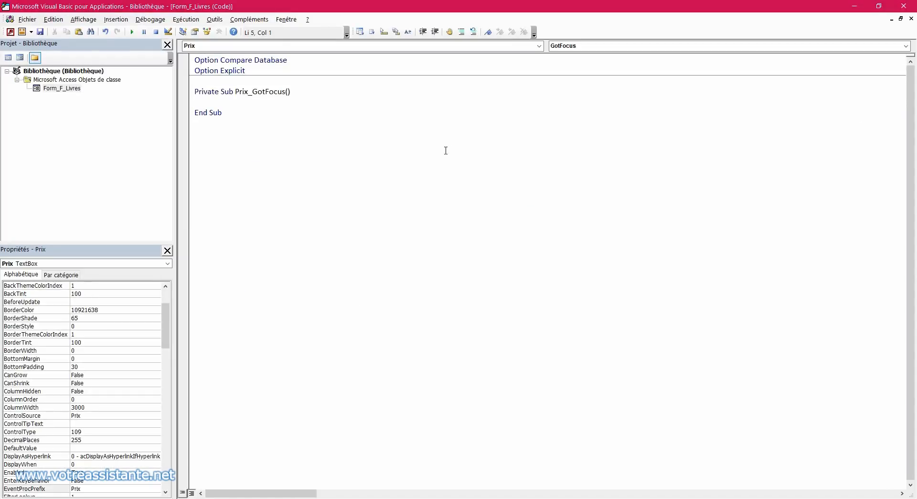
Step: Write an If block in Prix_GotFocus that sets Prix to "" when Prix = 0, and close the code editor
{"action": "type", "text": "If Prix = 0 then"}
{"action": "key", "text": "Return"}
{"action": "key", "text": "Tab"}
{"action": "type", "text": "Prix = \"\""}
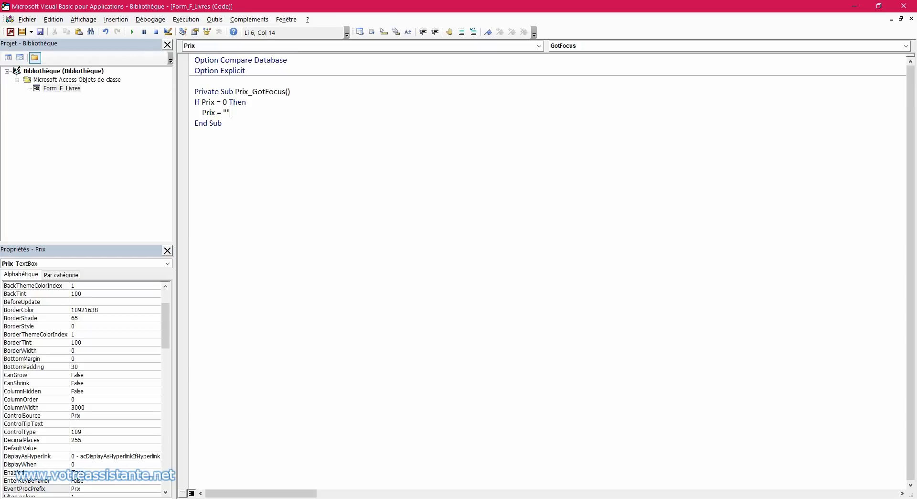
{"action": "key", "text": "Return"}
{"action": "type", "text": "end if"}
{"action": "left_click", "coordinate": [516, 198]}
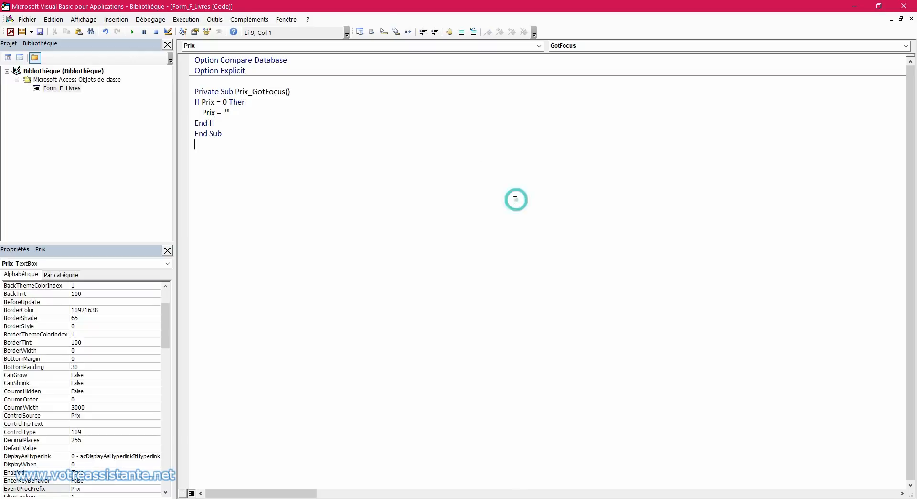
{"action": "left_click", "coordinate": [913, 7]}
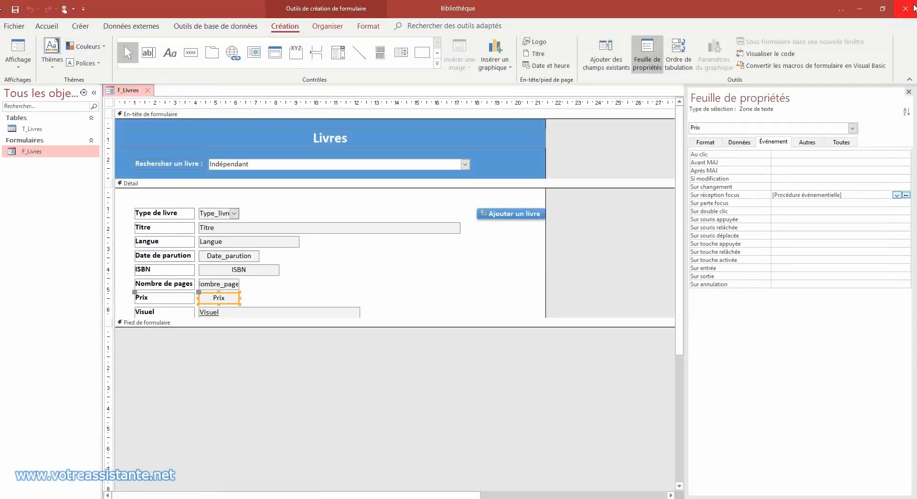
Step: Create a code procedure for the Prix text box's "Sur perte focus" event
{"action": "left_click", "coordinate": [809, 202]}
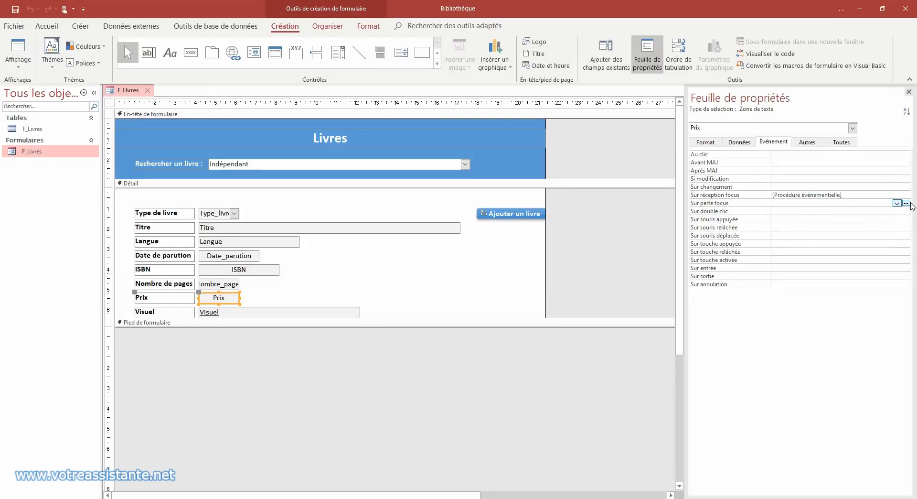
{"action": "left_click", "coordinate": [907, 203]}
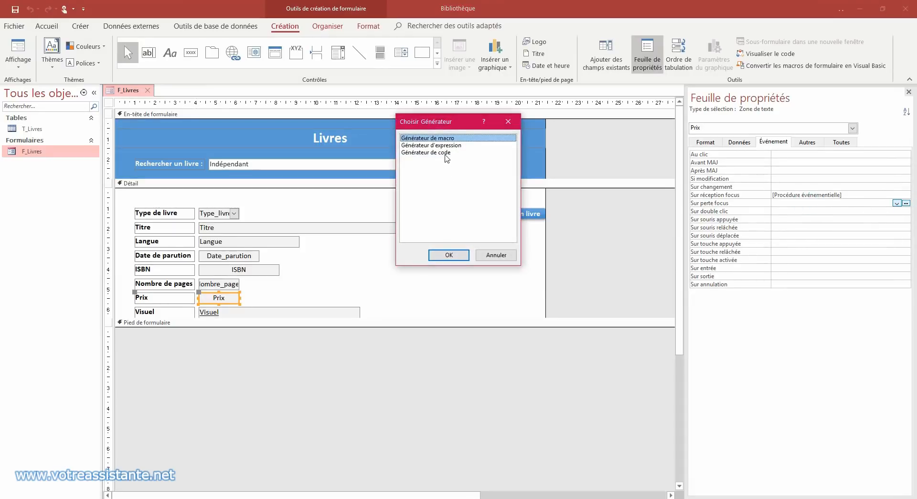
{"action": "double_click", "coordinate": [445, 153]}
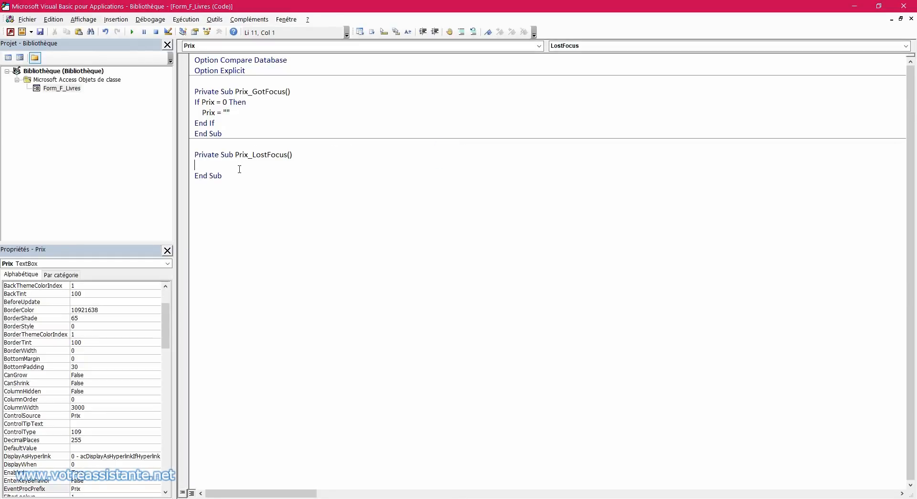
Step: Write an If block in Prix_LostFocus that sets Prix = 0 when IsNull(Prix) is true
{"action": "type", "text": "If isnull(Prix"}
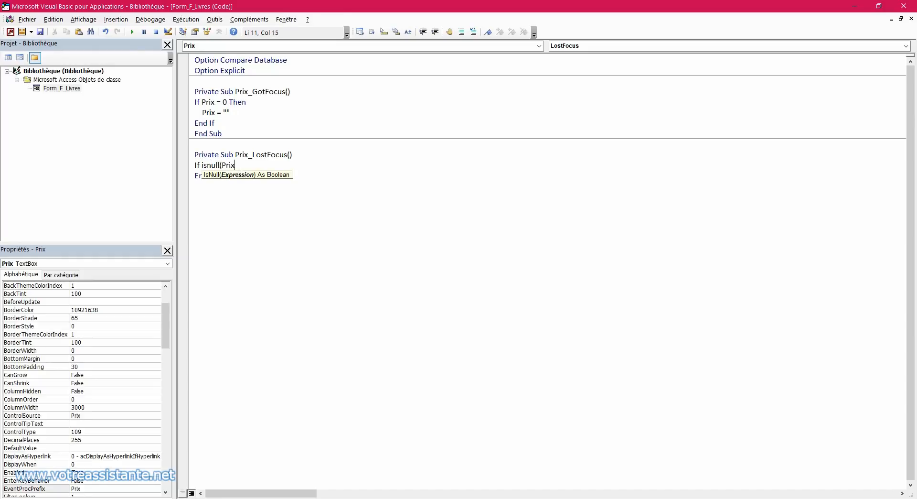
{"action": "type", "text": ") Then"}
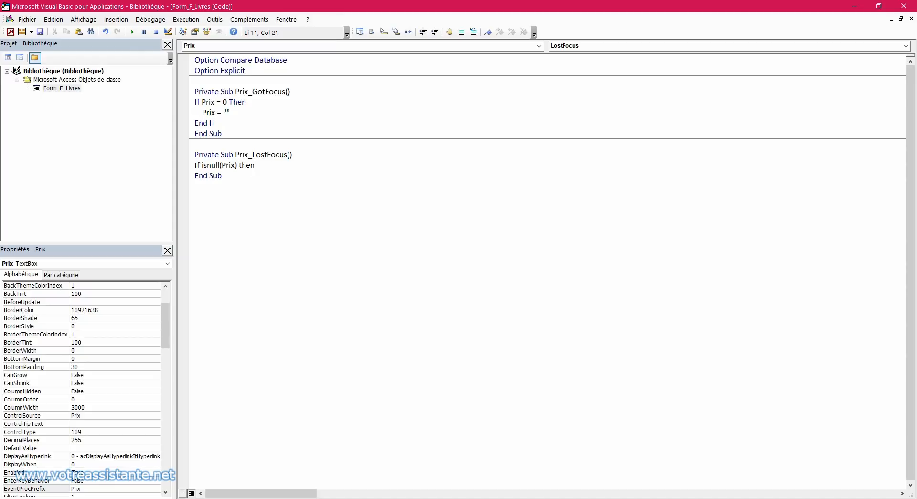
{"action": "key", "text": "Return"}
{"action": "type", "text": "p"}
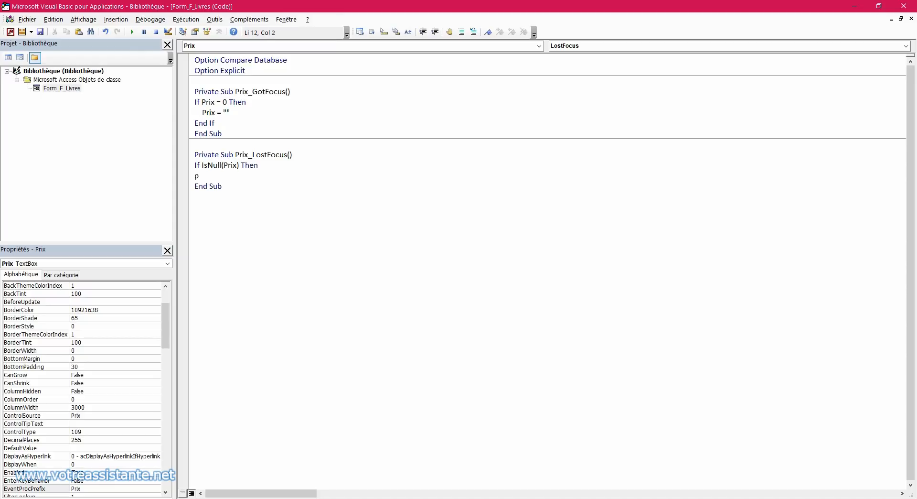
{"action": "key", "text": "BackSpace"}
{"action": "key", "text": "Tab"}
{"action": "type", "text": "prix  =0"}
{"action": "key", "text": "Return"}
{"action": "type", "text": "end if"}
{"action": "left_click", "coordinate": [299, 267]}
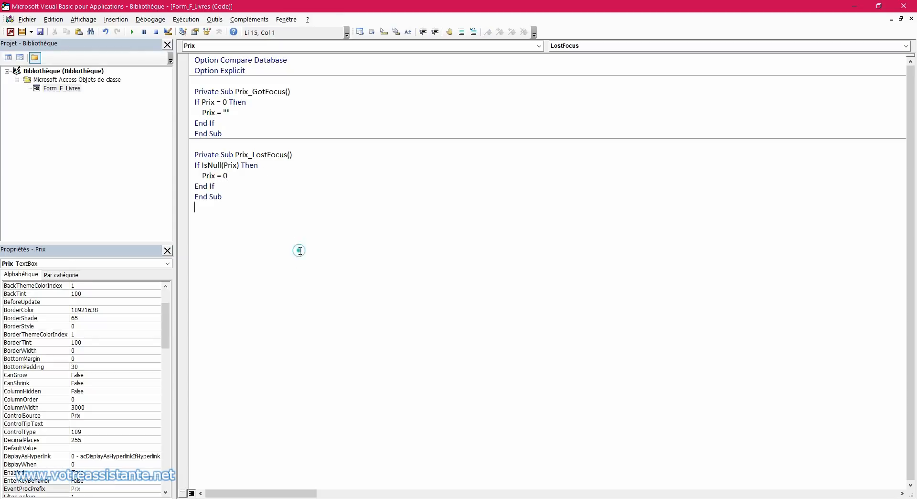
Step: Review the conditions and assignments in the Prix_GotFocus and Prix_LostFocus procedures
{"action": "left_click", "coordinate": [232, 103]}
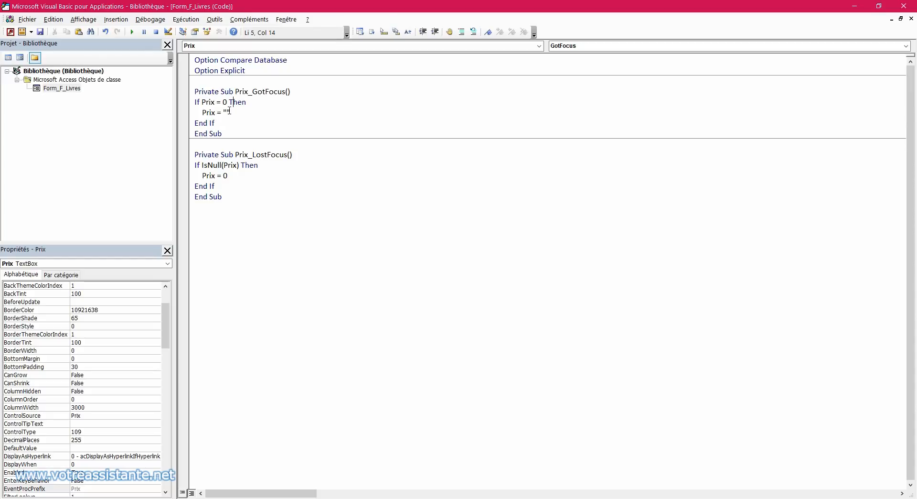
{"action": "left_click_drag", "start_coordinate": [220, 102], "coordinate": [242, 99]}
{"action": "left_click_drag", "start_coordinate": [205, 113], "coordinate": [239, 115]}
{"action": "left_click", "coordinate": [230, 114]}
{"action": "double_click", "coordinate": [225, 102]}
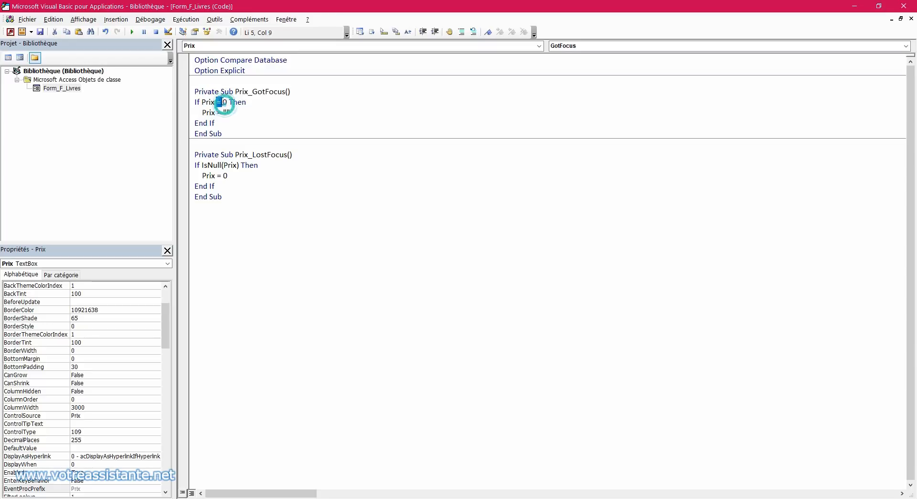
{"action": "left_click", "coordinate": [216, 156]}
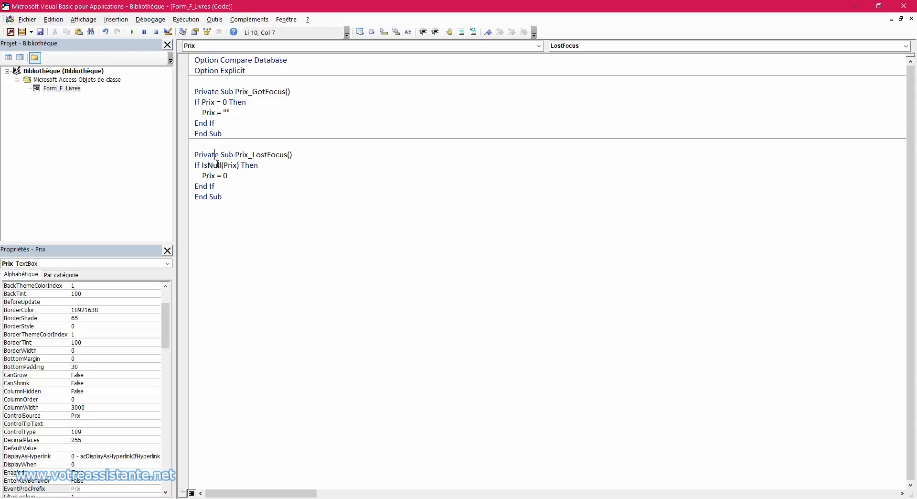
{"action": "left_click_drag", "start_coordinate": [219, 155], "coordinate": [232, 178]}
{"action": "left_click_drag", "start_coordinate": [215, 88], "coordinate": [232, 137]}
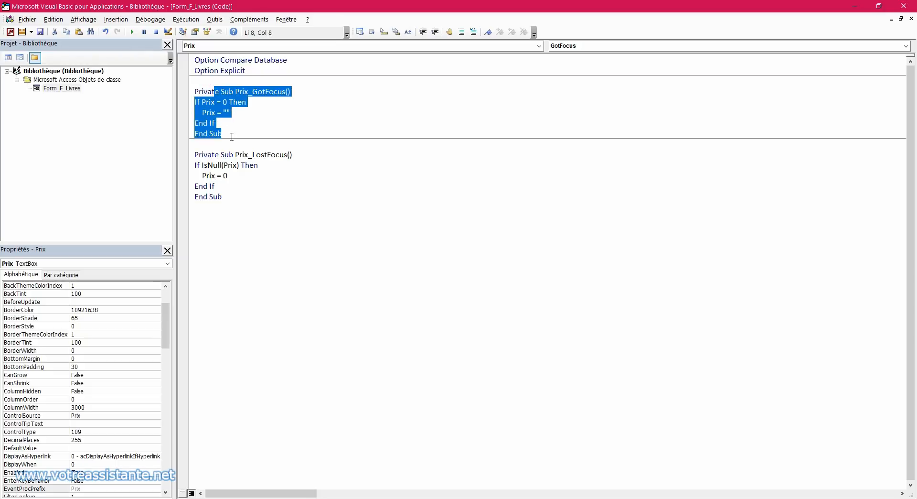
{"action": "left_click_drag", "start_coordinate": [229, 102], "coordinate": [217, 102]}
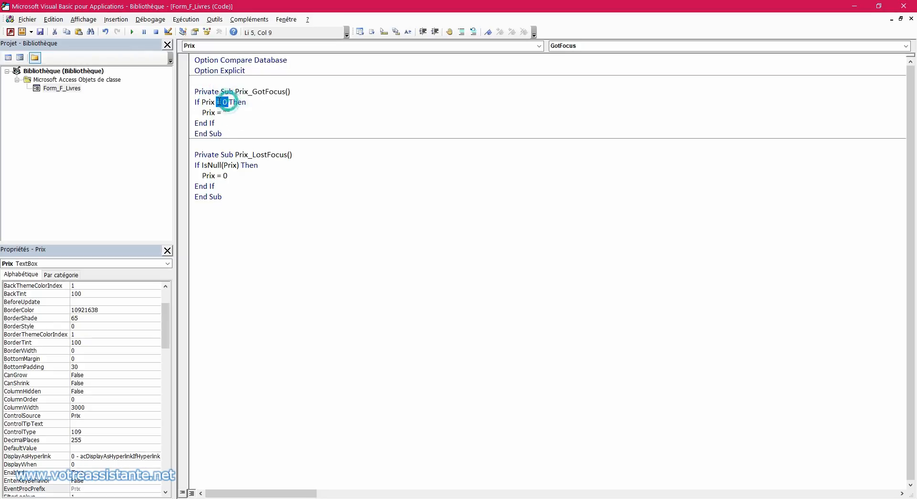
{"action": "left_click", "coordinate": [251, 182]}
Step: Close the code editor and test entering and leaving the Prix field on a new book record in form view
{"action": "left_click", "coordinate": [904, 6]}
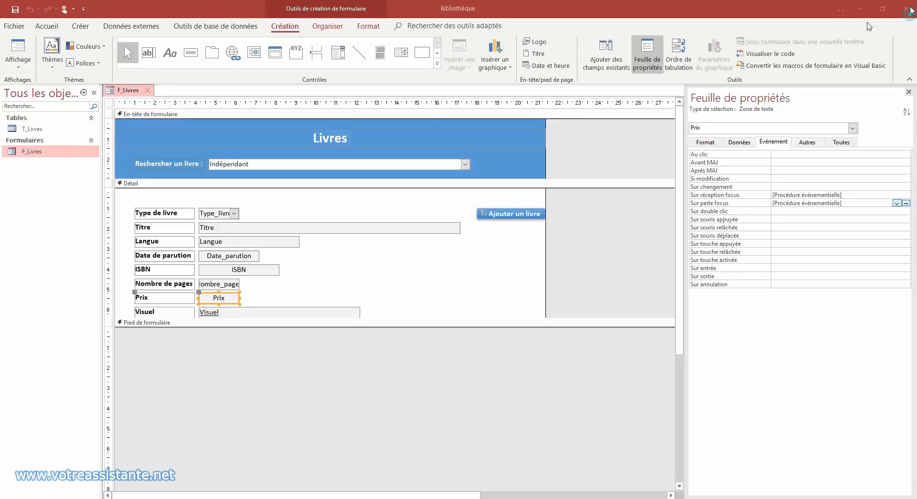
{"action": "left_click", "coordinate": [27, 45]}
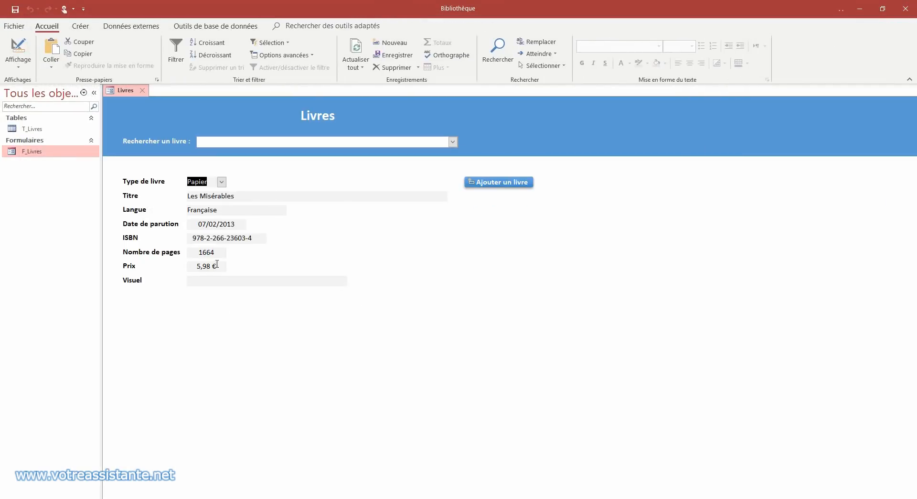
{"action": "left_click", "coordinate": [494, 182]}
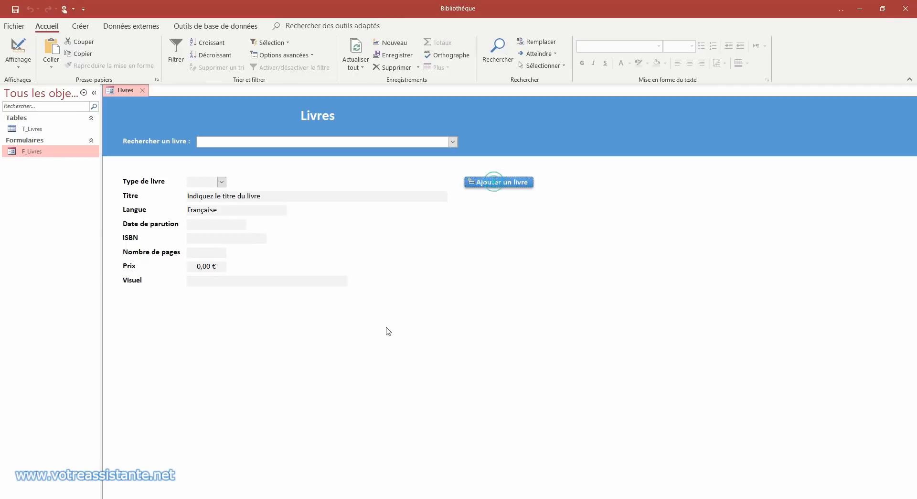
{"action": "left_click", "coordinate": [216, 267]}
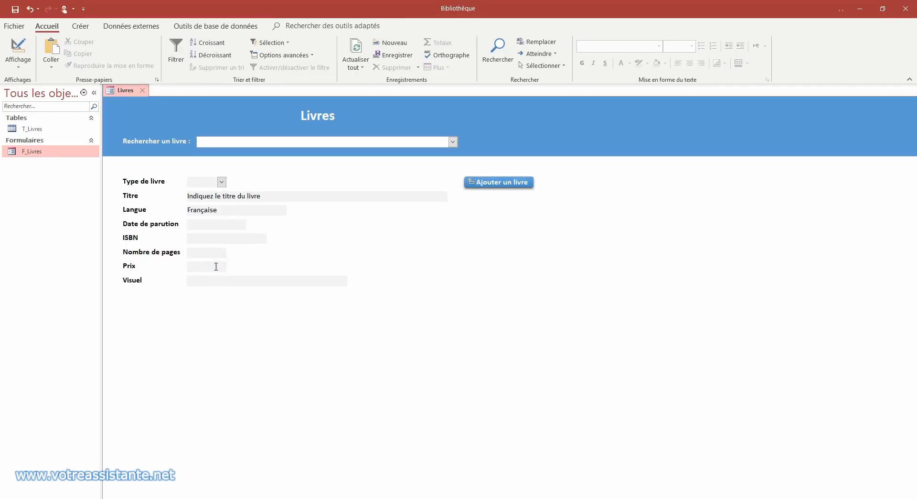
{"action": "left_click", "coordinate": [216, 253]}
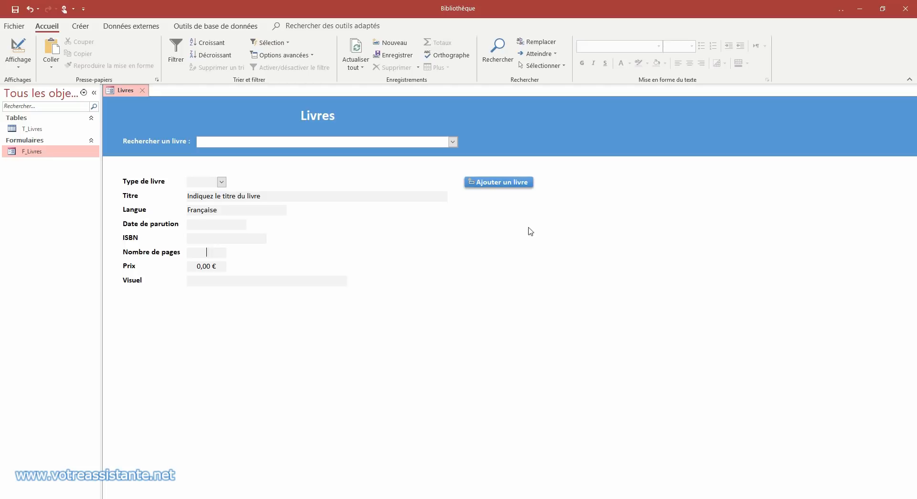
{"action": "left_click", "coordinate": [214, 265]}
{"action": "left_click", "coordinate": [217, 266]}
{"action": "left_click", "coordinate": [197, 253]}
{"action": "left_click", "coordinate": [213, 270]}
{"action": "left_click", "coordinate": [212, 254]}
Step: Return F_Livres to design view and start a conditional formatting rule for Prix where the field value is equal to 0
{"action": "right_click", "coordinate": [124, 91]}
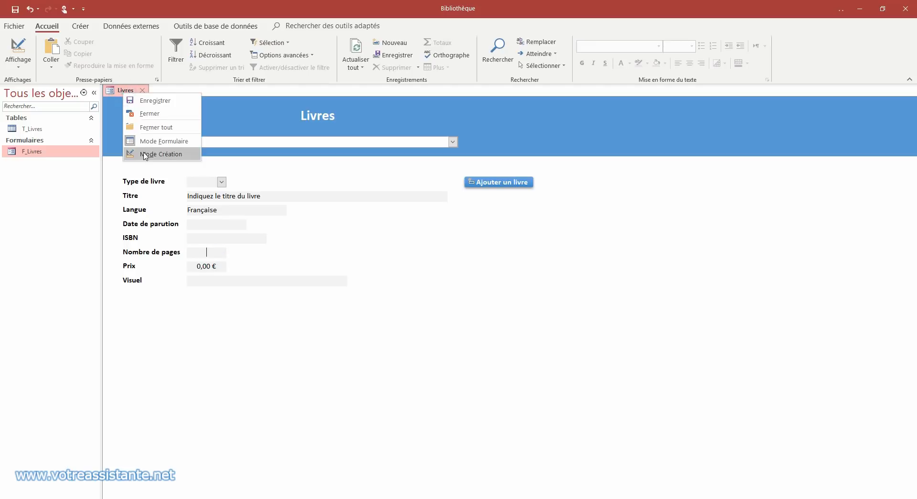
{"action": "left_click", "coordinate": [160, 153]}
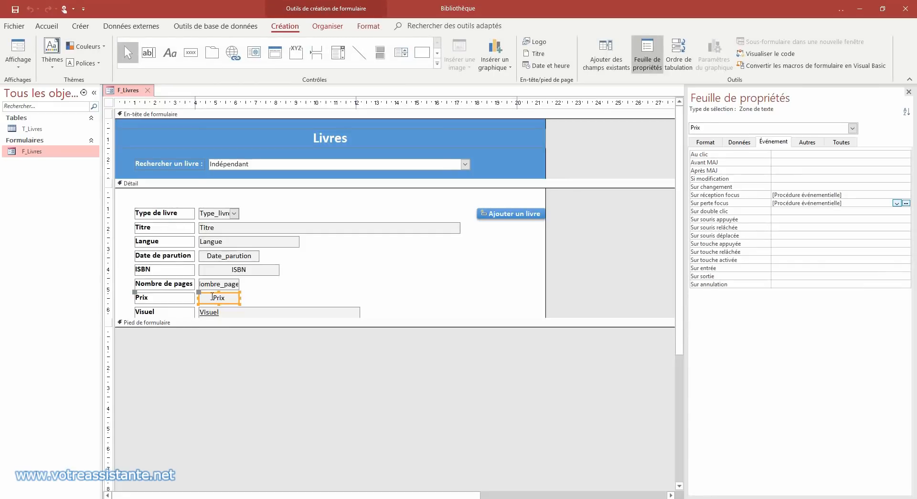
{"action": "left_click", "coordinate": [369, 25]}
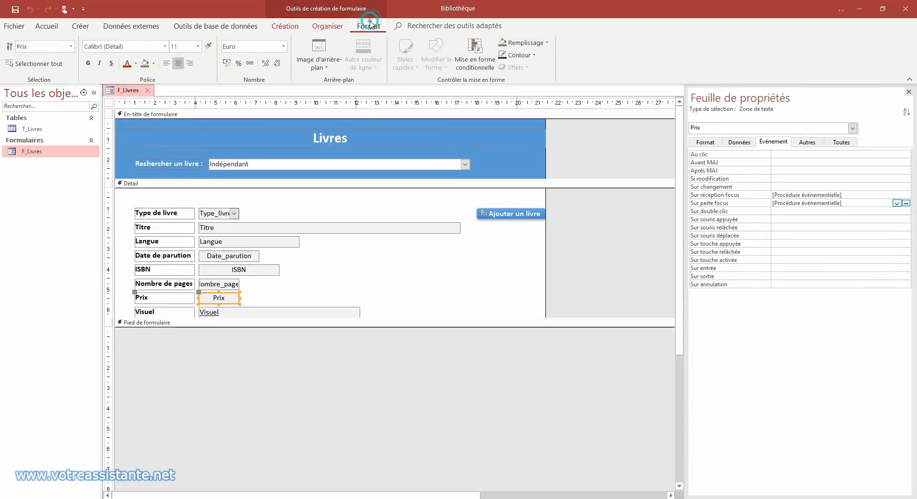
{"action": "left_click", "coordinate": [475, 57]}
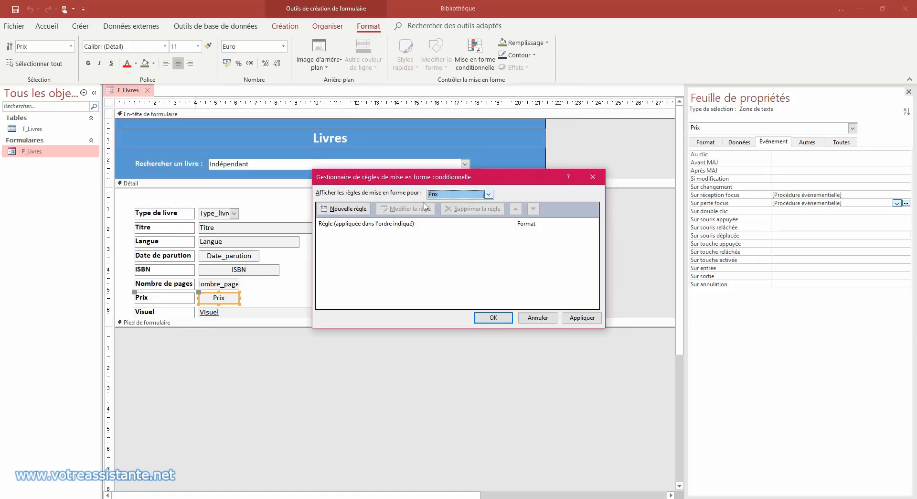
{"action": "left_click", "coordinate": [344, 209]}
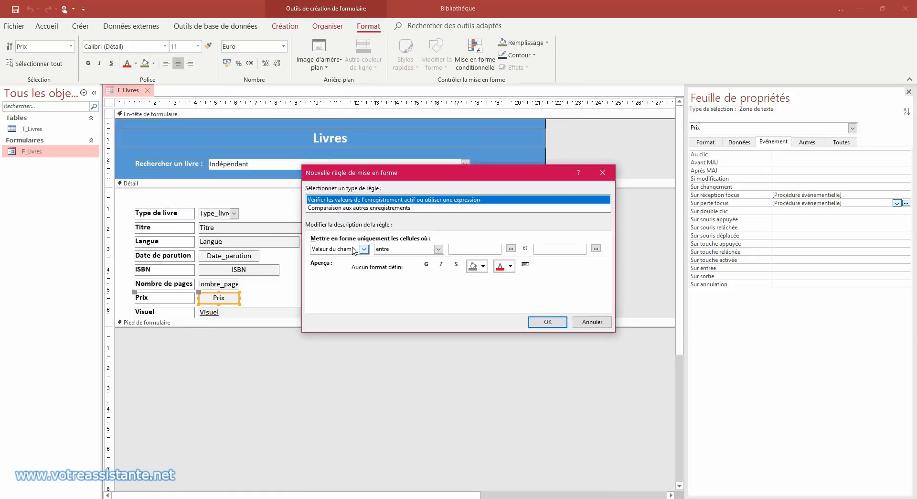
{"action": "left_click", "coordinate": [438, 249]}
{"action": "left_click", "coordinate": [400, 275]}
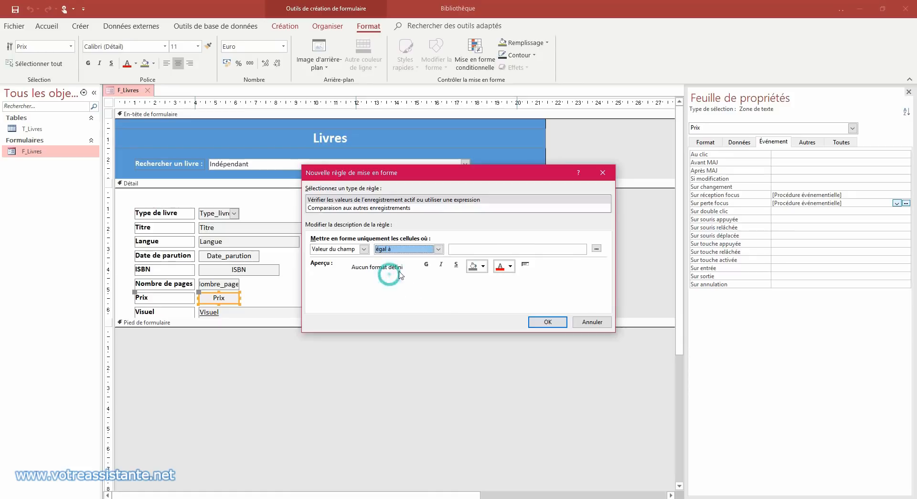
{"action": "left_click", "coordinate": [480, 249]}
{"action": "type", "text": "0"}
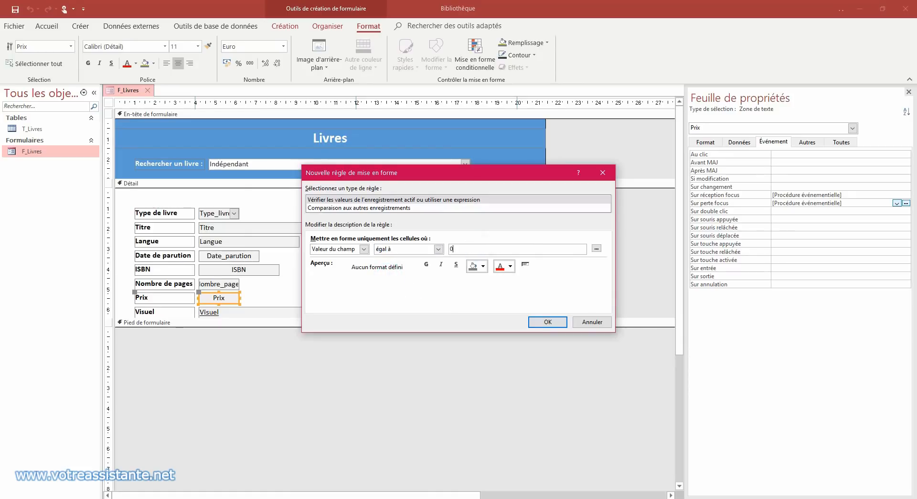
Step: Give the new Prix formatting rule a light grey background and bold red text
{"action": "left_click", "coordinate": [477, 266]}
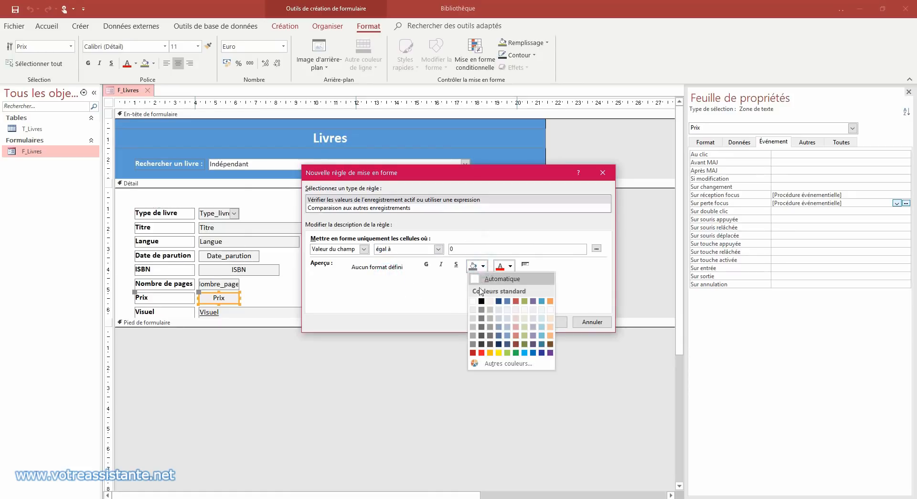
{"action": "left_click", "coordinate": [473, 310]}
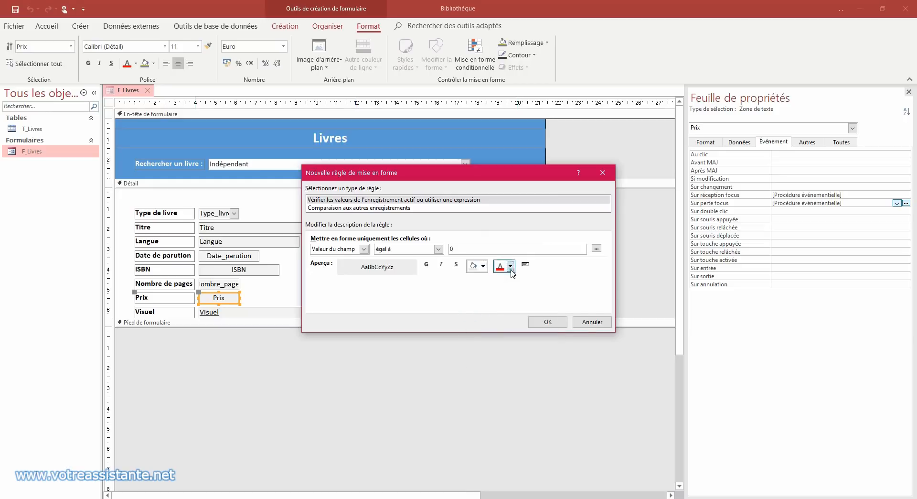
{"action": "left_click", "coordinate": [510, 266]}
{"action": "left_click", "coordinate": [509, 353]}
{"action": "left_click", "coordinate": [426, 264]}
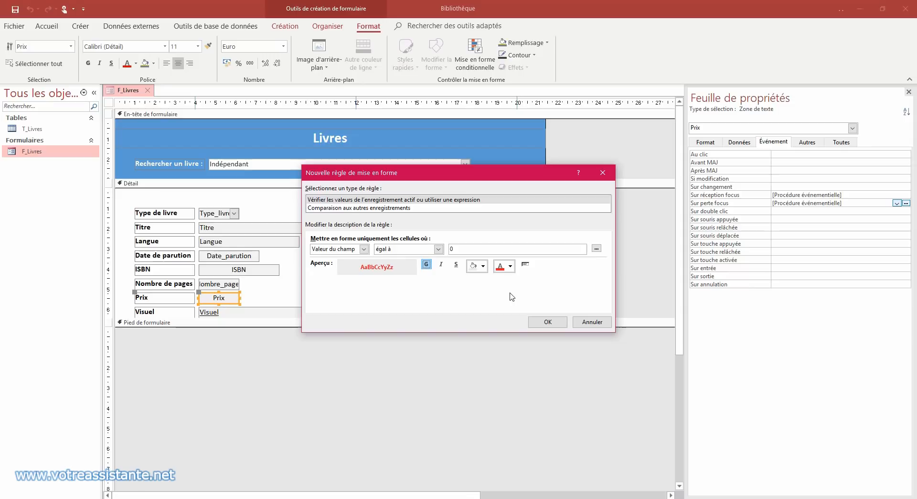
Step: Apply the new conditional formatting rule to Prix and display F_Livres in form view
{"action": "left_click", "coordinate": [548, 321]}
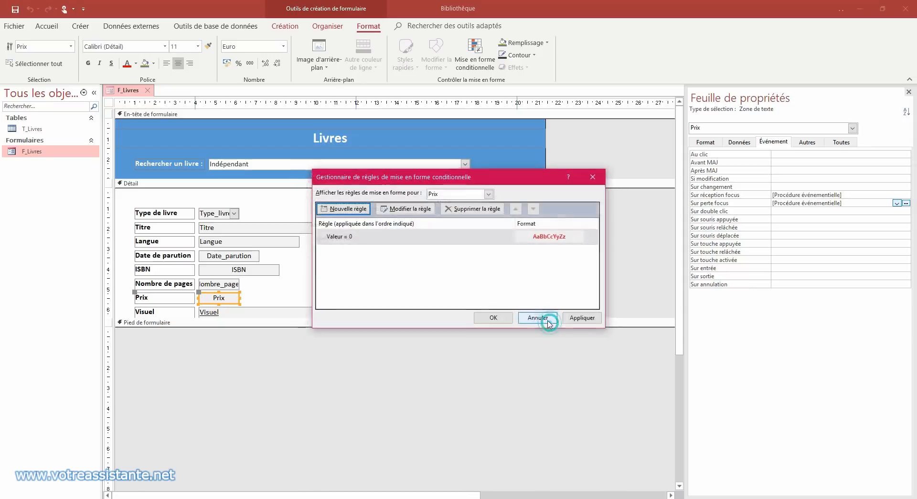
{"action": "left_click", "coordinate": [492, 317]}
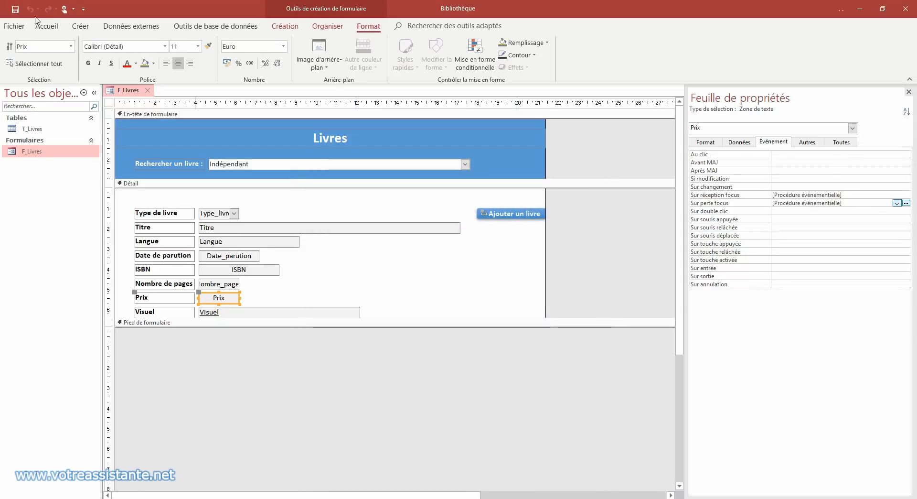
{"action": "left_click", "coordinate": [47, 26]}
{"action": "left_click", "coordinate": [19, 48]}
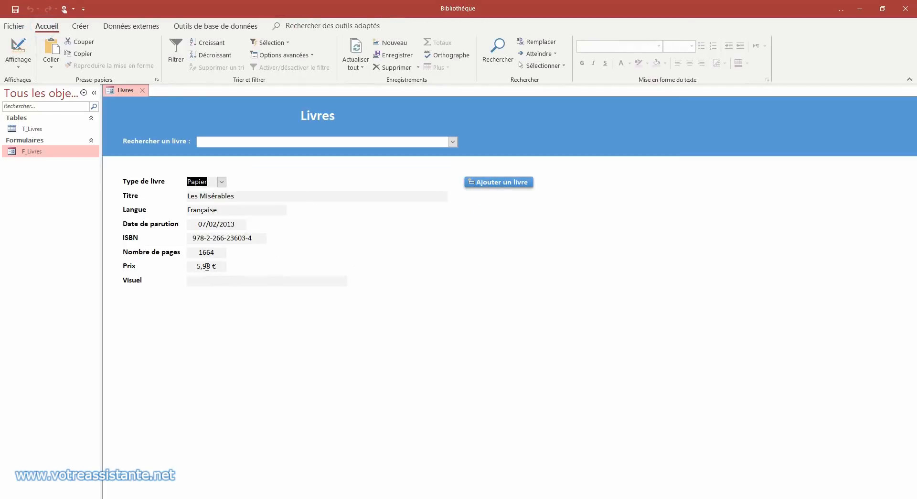
Step: Test entering and leaving the Prix field on the existing Les Misérables record
{"action": "left_click", "coordinate": [206, 266]}
{"action": "double_click", "coordinate": [207, 266]}
{"action": "left_click_drag", "start_coordinate": [206, 265], "coordinate": [215, 264]}
{"action": "left_click", "coordinate": [207, 265]}
{"action": "left_click", "coordinate": [210, 252]}
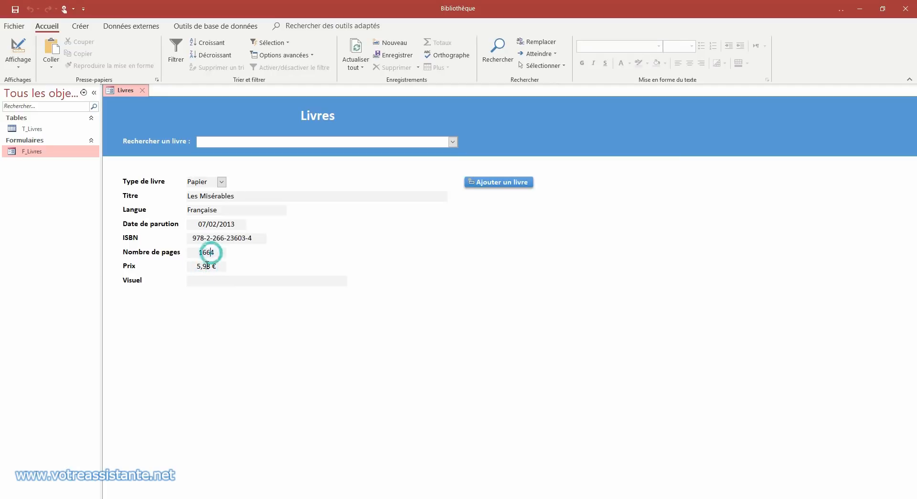
{"action": "left_click", "coordinate": [211, 265]}
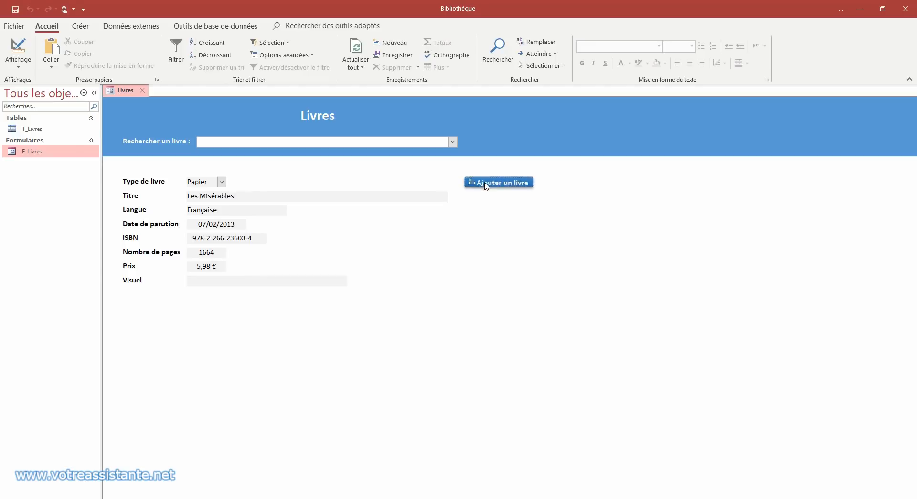
Step: Start a new book record and test entering and leaving its Prix field, including with a price of 1,00
{"action": "left_click", "coordinate": [474, 182]}
{"action": "left_click", "coordinate": [213, 266]}
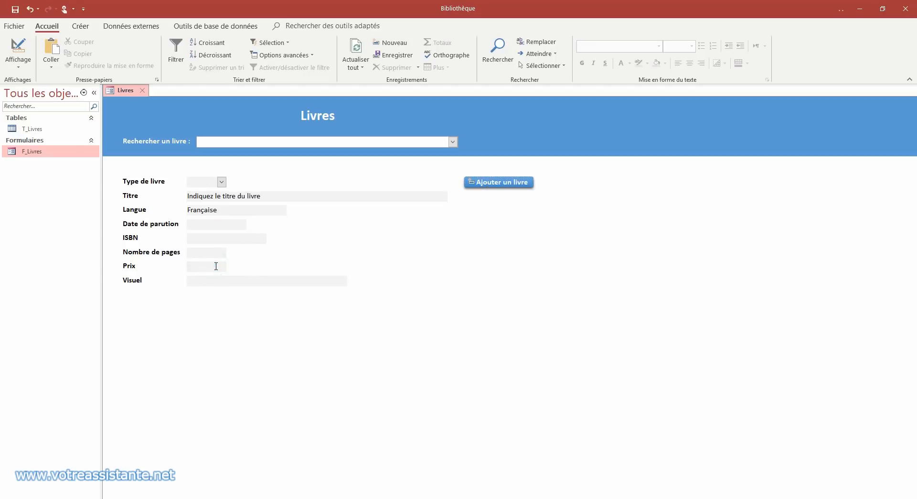
{"action": "left_click", "coordinate": [216, 250]}
{"action": "left_click", "coordinate": [213, 256]}
{"action": "left_click", "coordinate": [213, 265]}
{"action": "left_click", "coordinate": [213, 255]}
{"action": "left_click", "coordinate": [214, 264]}
{"action": "left_click", "coordinate": [213, 255]}
{"action": "left_click", "coordinate": [212, 263]}
{"action": "left_click", "coordinate": [210, 266]}
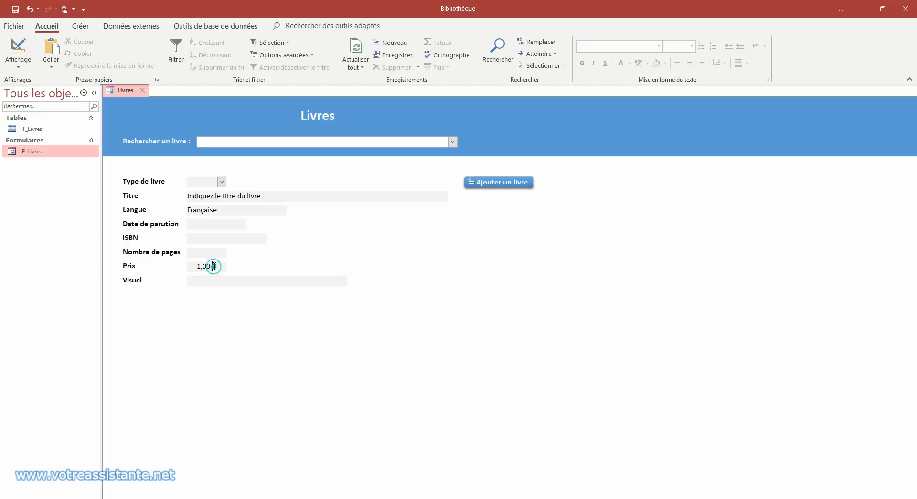